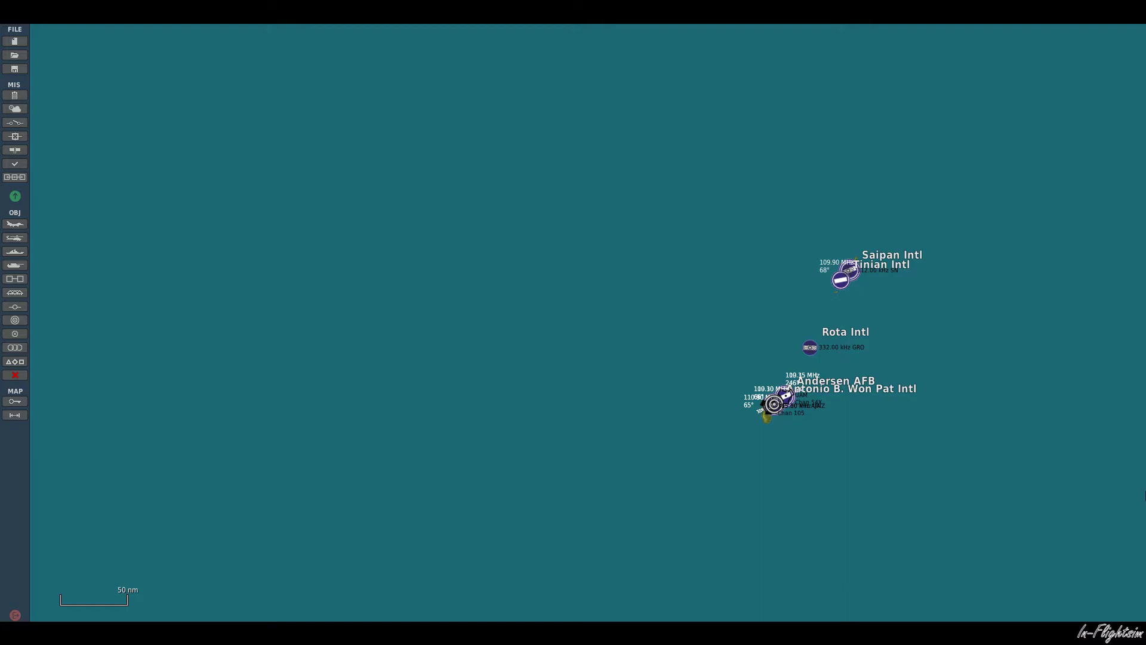
# Pan and zoom the Marianas map onto the open sea between Andersen AFB and Rota.
pyautogui.moveTo(618, 151); pyautogui.dragTo(842, 156)
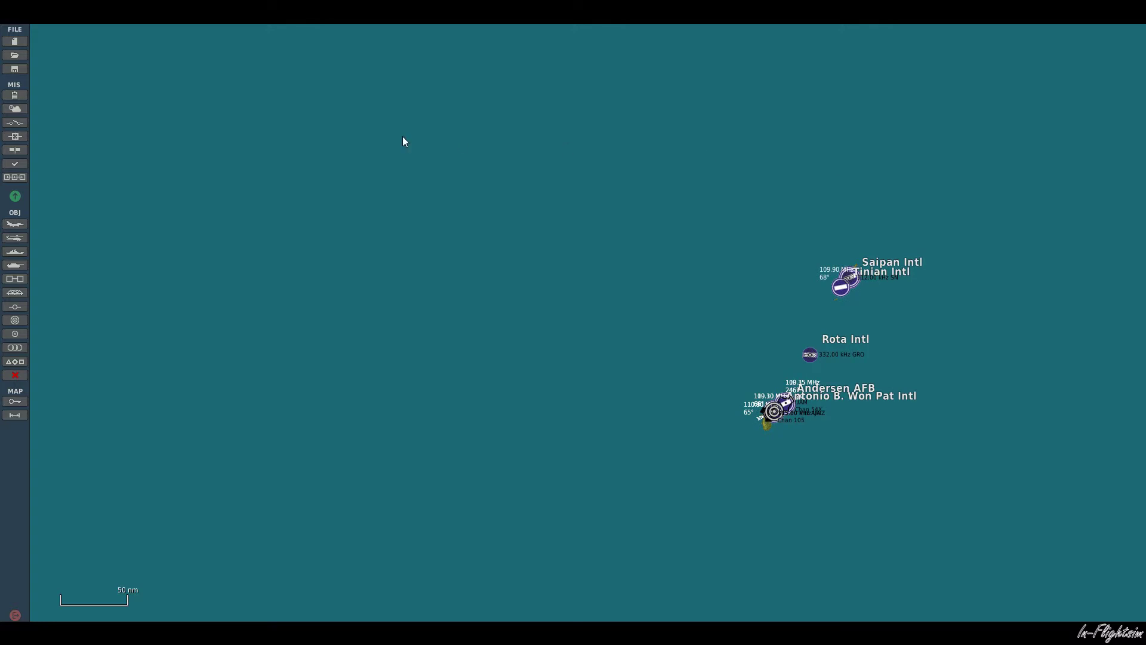
pyautogui.moveTo(402, 141); pyautogui.dragTo(396, 360)
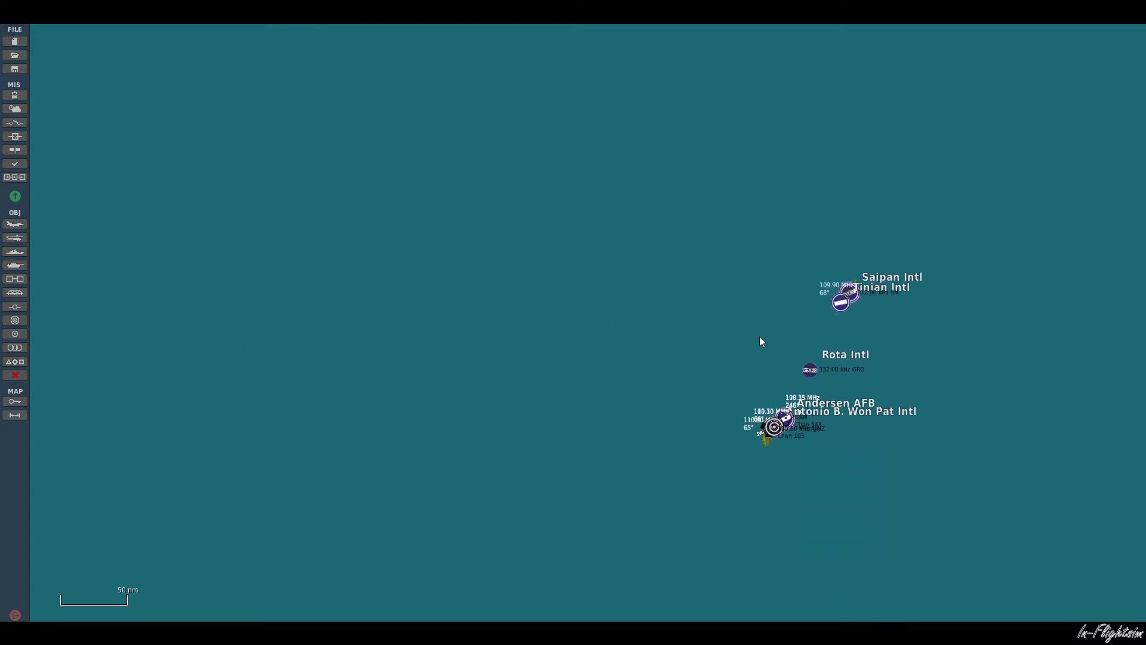
pyautogui.scroll(4, 818, 394)
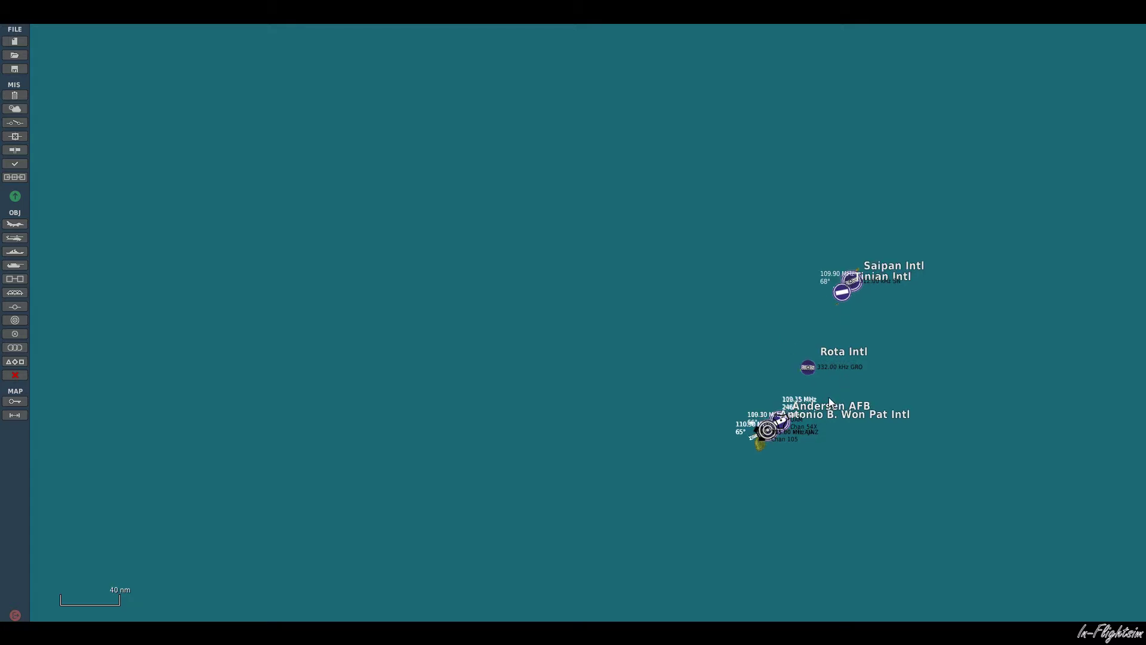
pyautogui.scroll(6, 783, 406)
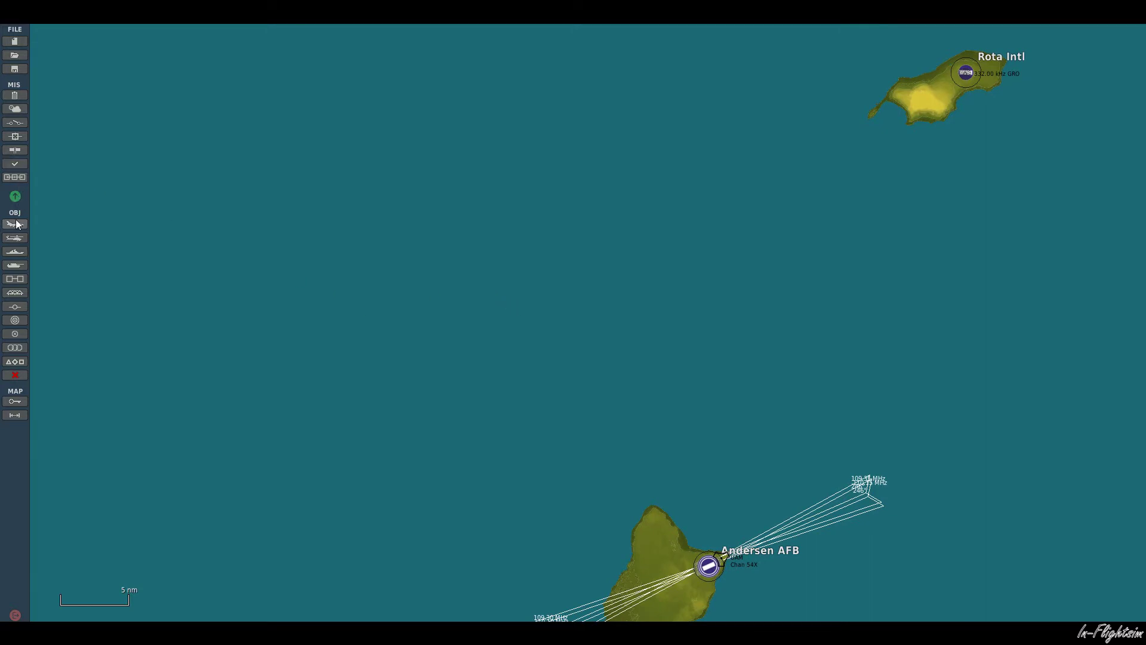
# Create ship group CSG 1 with Category Carrier and Type CVN-73 George Washington.
pyautogui.click(15, 252)
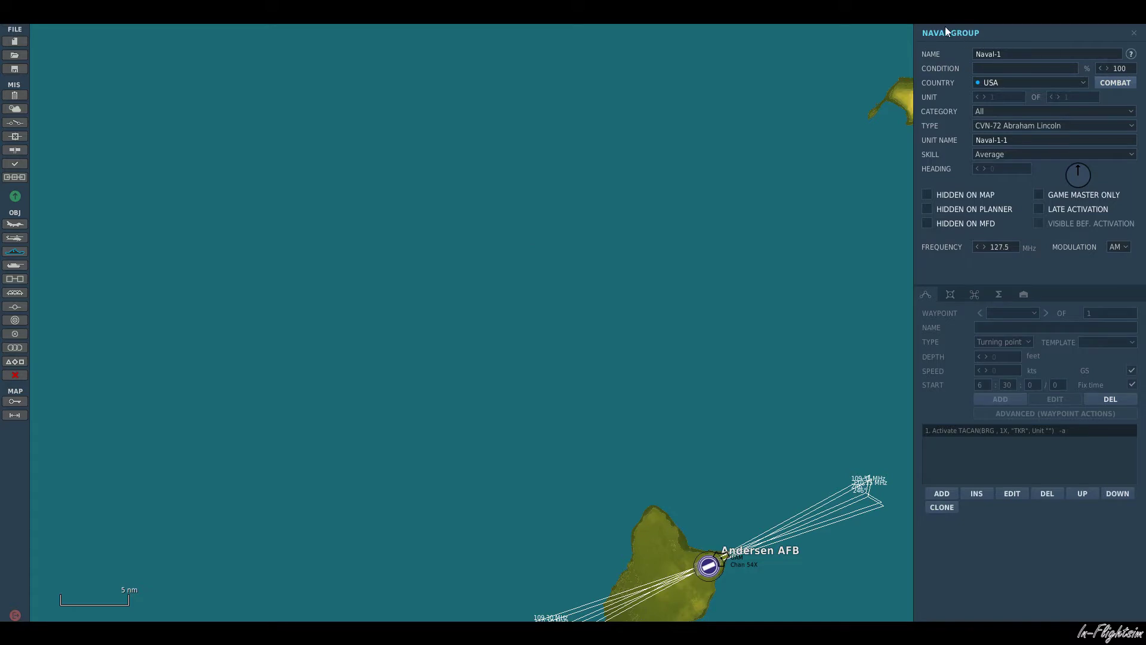
pyautogui.moveTo(1019, 52); pyautogui.dragTo(943, 60)
pyautogui.write('C')
pyautogui.write('Carrier')
pyautogui.click(987, 112)
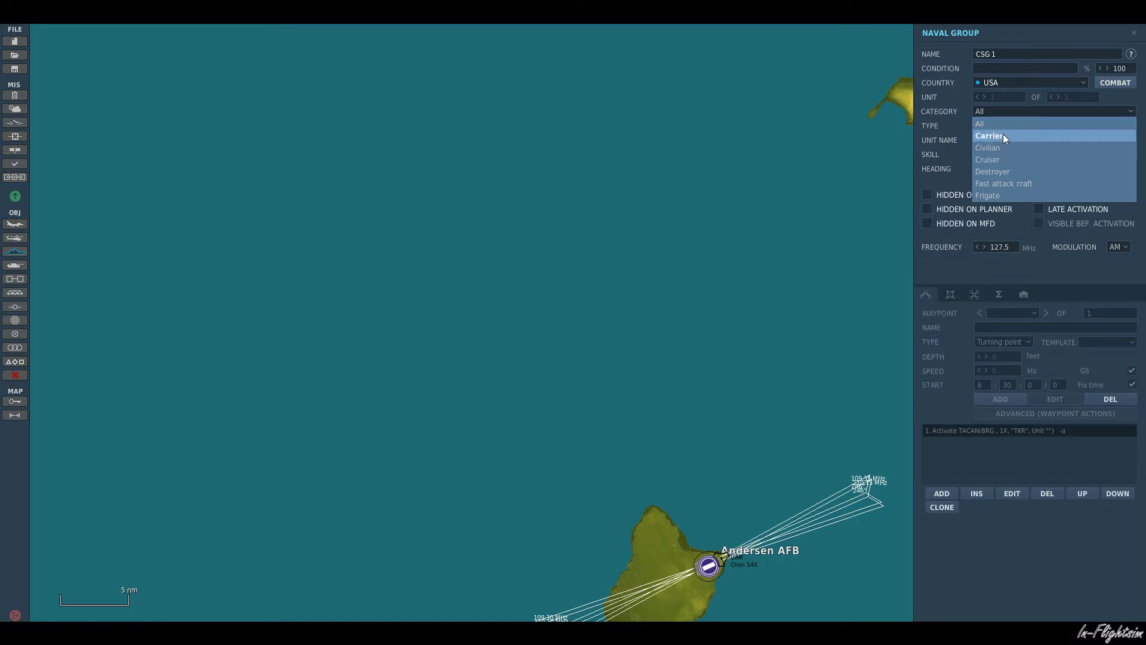
pyautogui.click(1003, 134)
pyautogui.click(1003, 127)
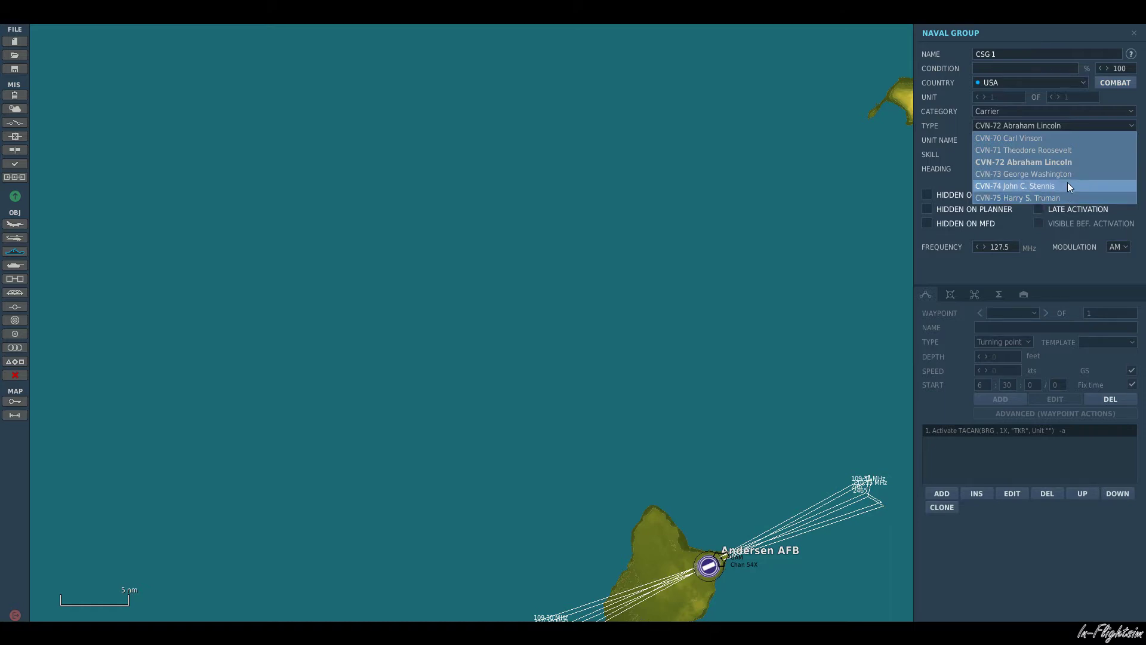
pyautogui.click(1051, 177)
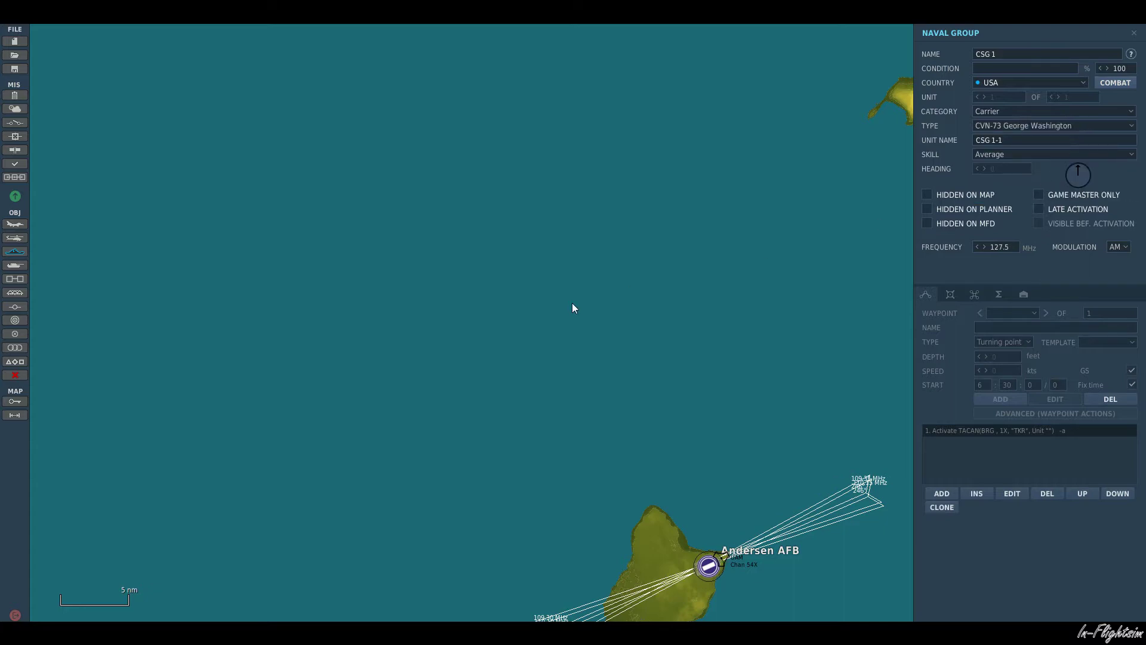
# Place the George Washington on the sea north-west of Andersen AFB and inspect its 3-D model.
pyautogui.click(478, 236)
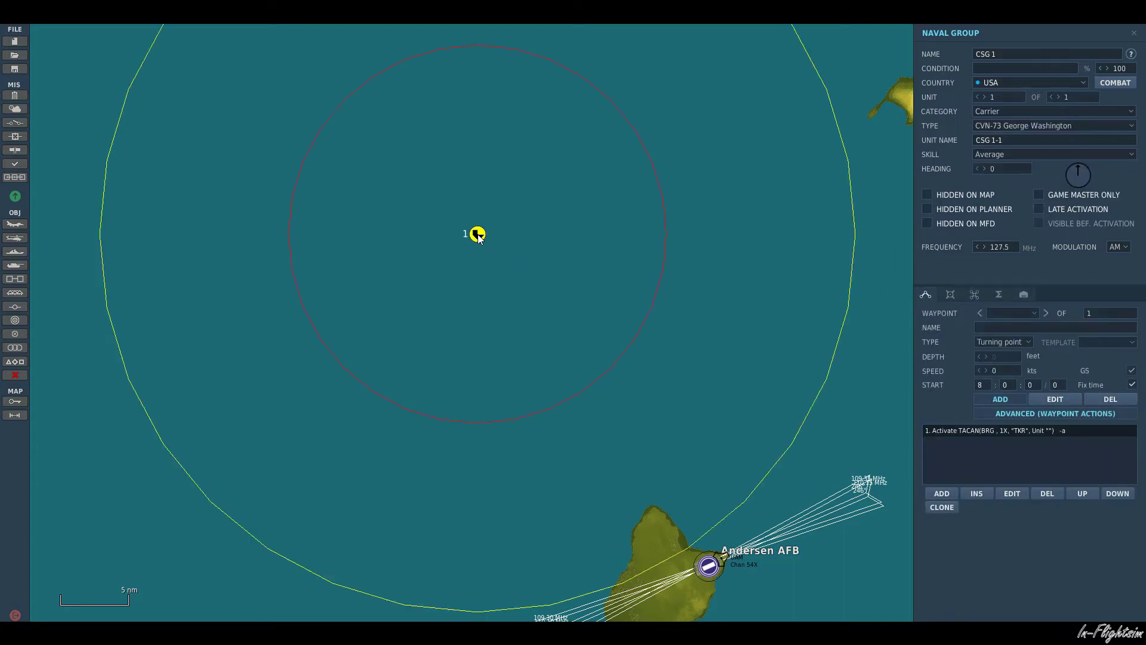
pyautogui.click(951, 294)
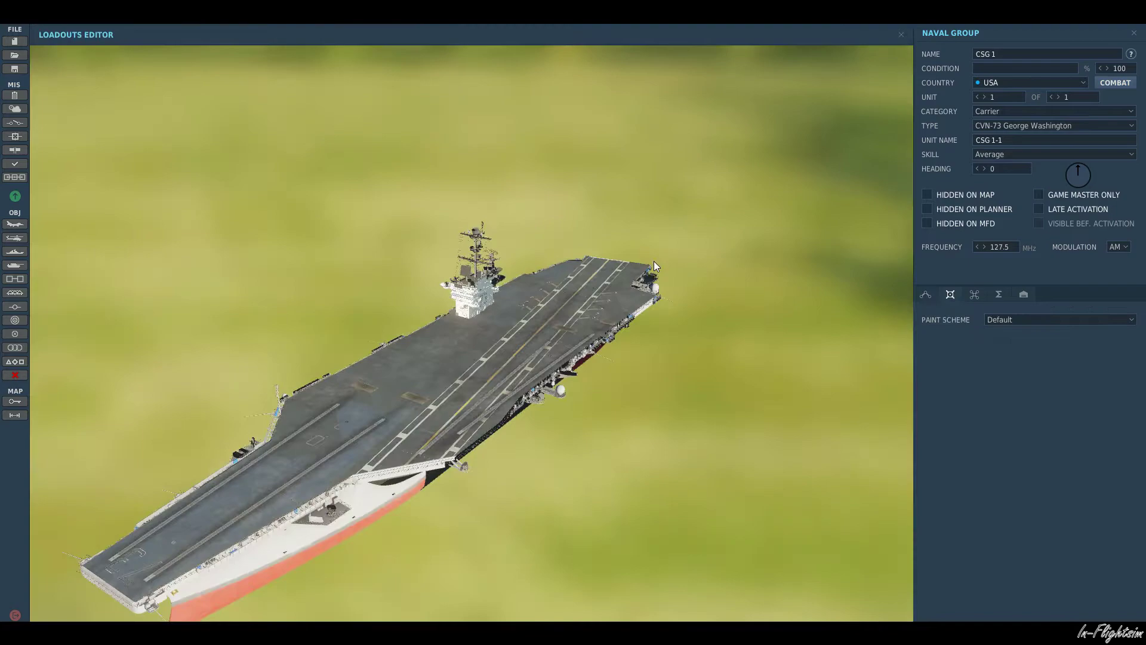
pyautogui.moveTo(442, 370); pyautogui.dragTo(451, 346)
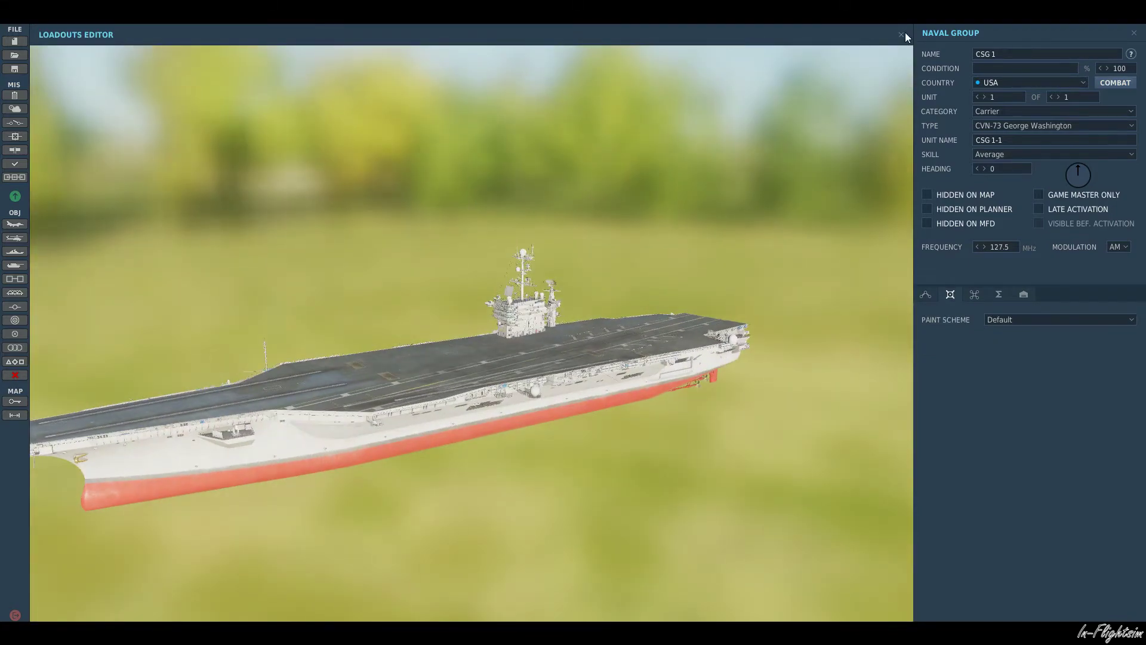
pyautogui.click(901, 35)
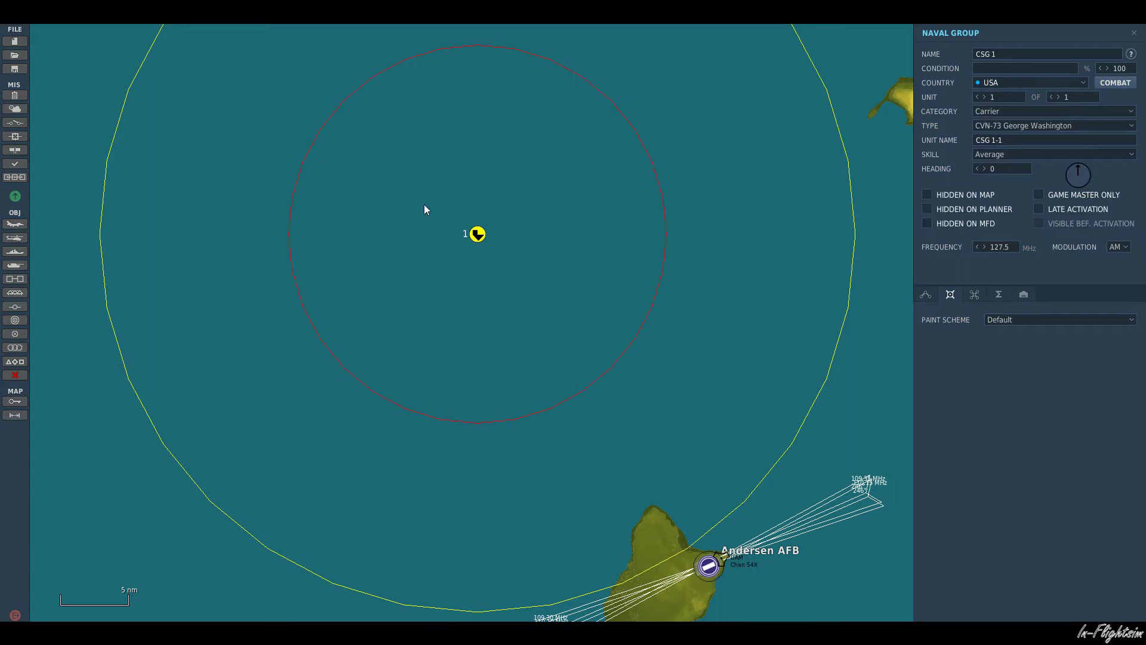
# Add unit CSG 1-2 as a CG Ticonderoga cruiser, placed just north-east of the carrier.
pyautogui.scroll(3, 429, 205)
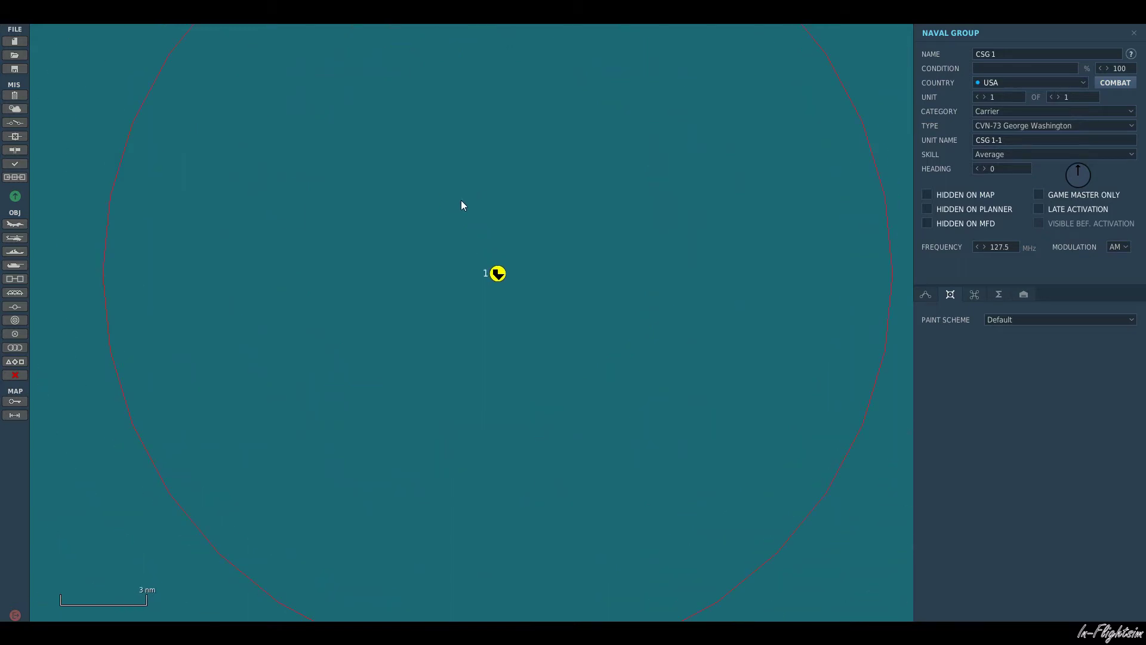
pyautogui.click(935, 296)
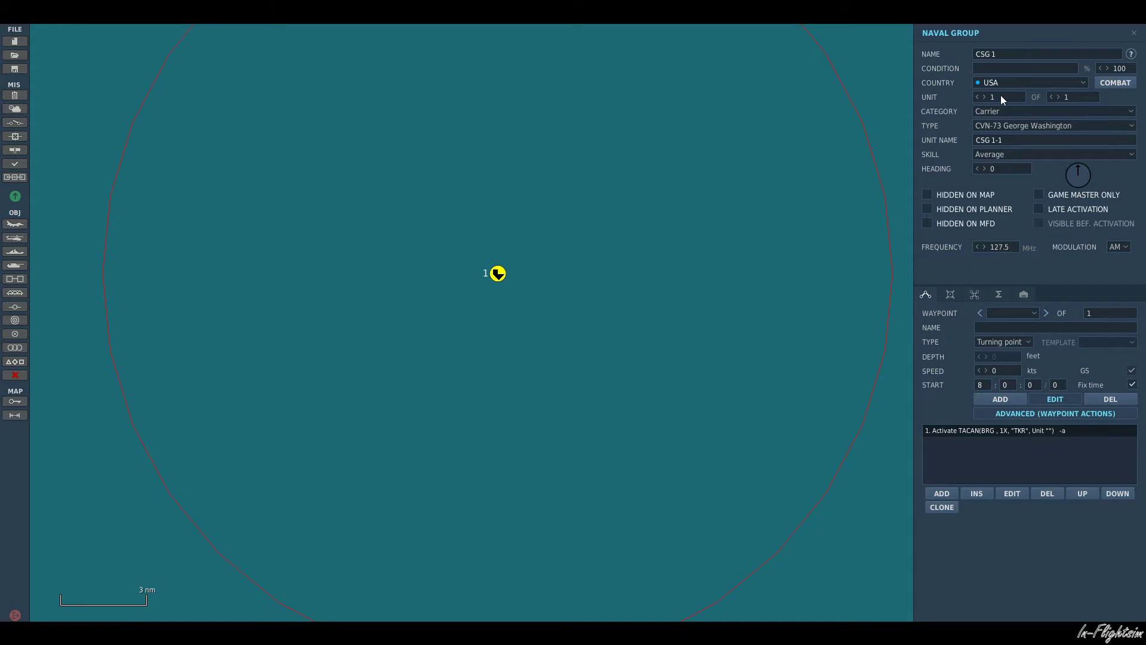
pyautogui.click(1058, 96)
pyautogui.click(1010, 113)
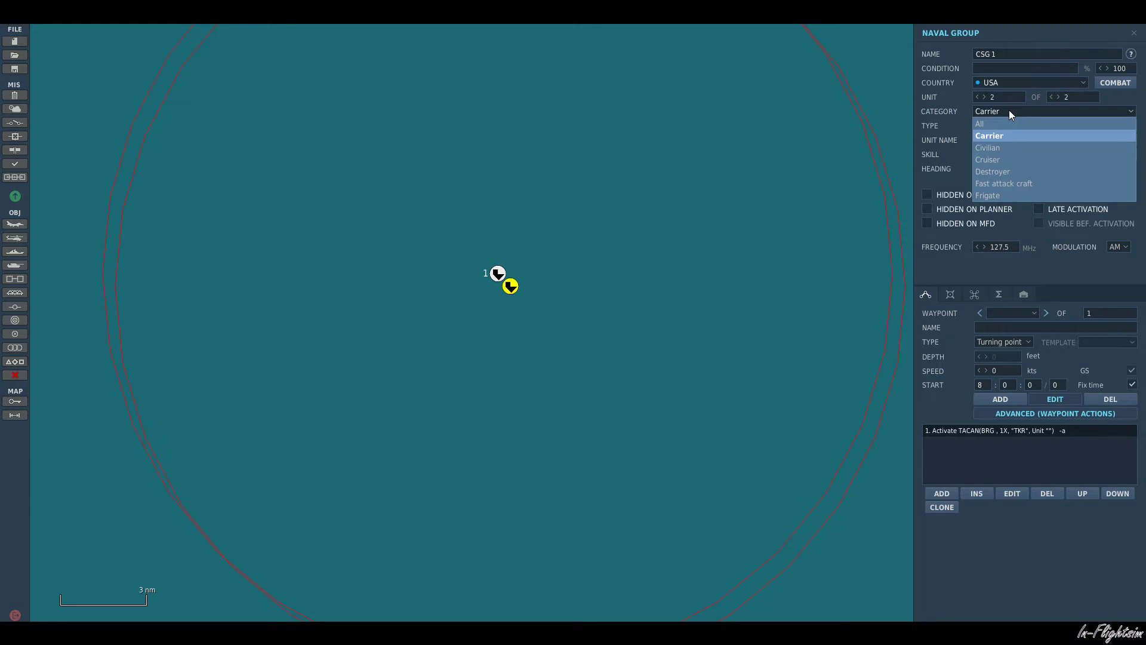
pyautogui.click(1011, 162)
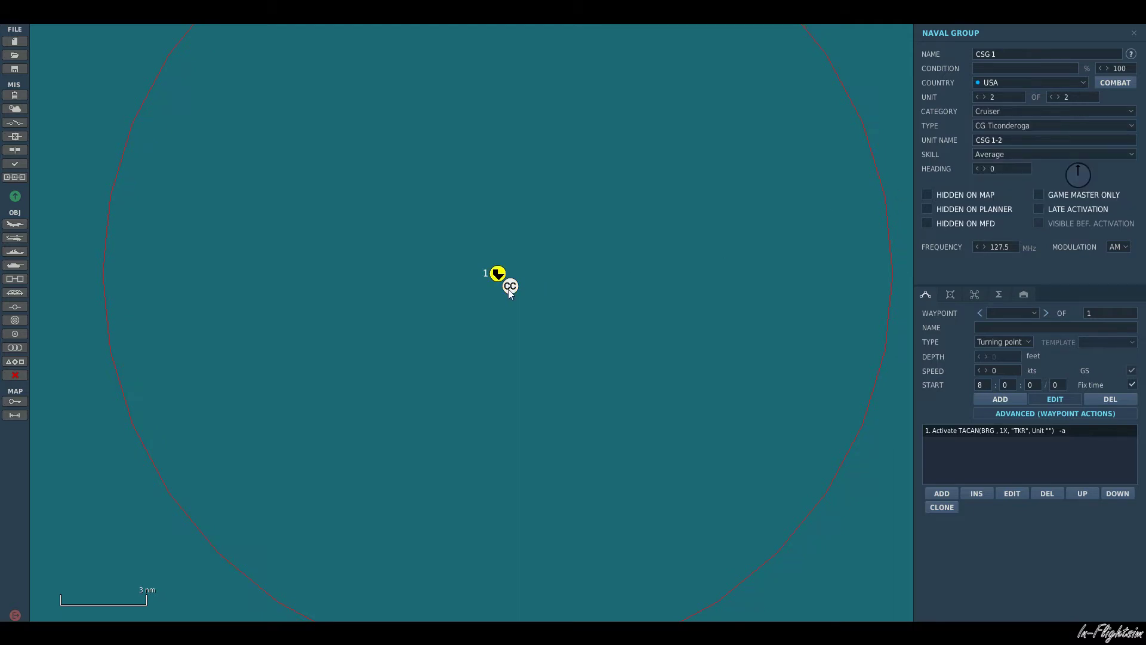
pyautogui.moveTo(509, 288)
pyautogui.mouseDown()
pyautogui.moveTo(514, 299)
pyautogui.moveTo(538, 274)
pyautogui.moveTo(534, 222)
pyautogui.mouseUp()
pyautogui.click(950, 294)
pyautogui.moveTo(561, 413); pyautogui.dragTo(233, 379)
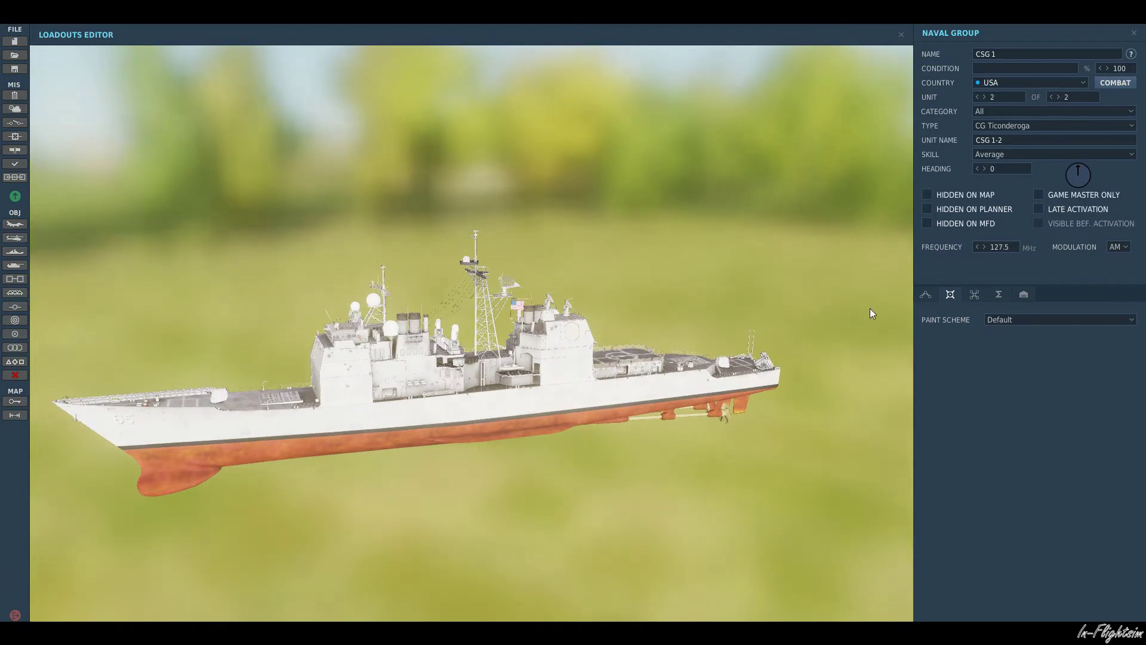
pyautogui.click(921, 295)
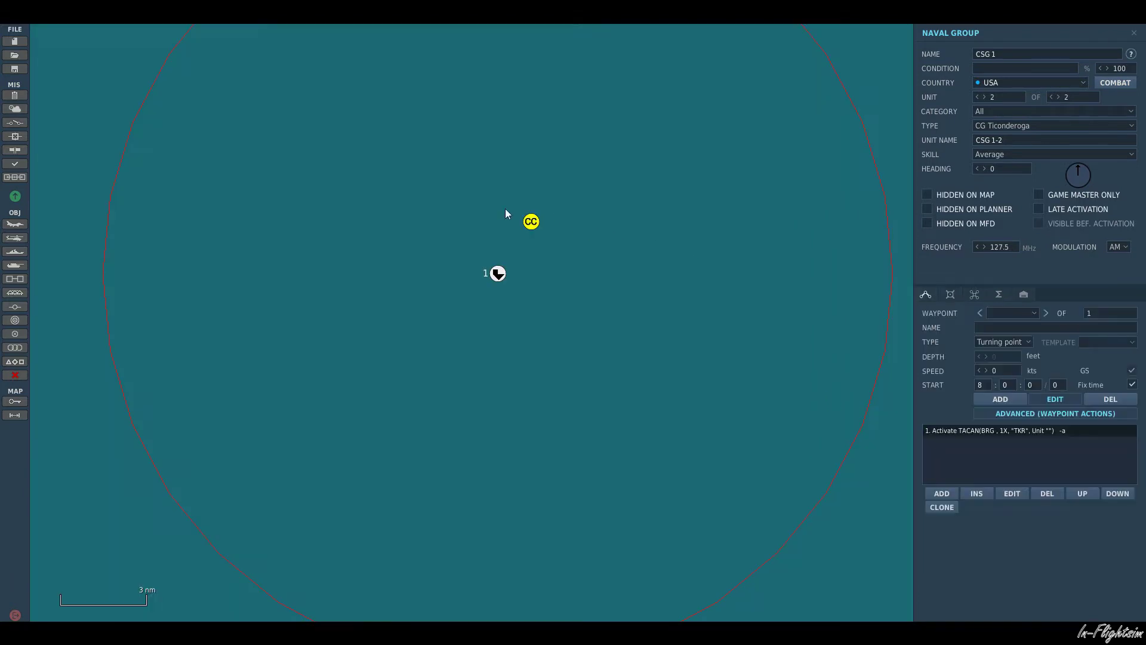
pyautogui.scroll(2, 505, 214)
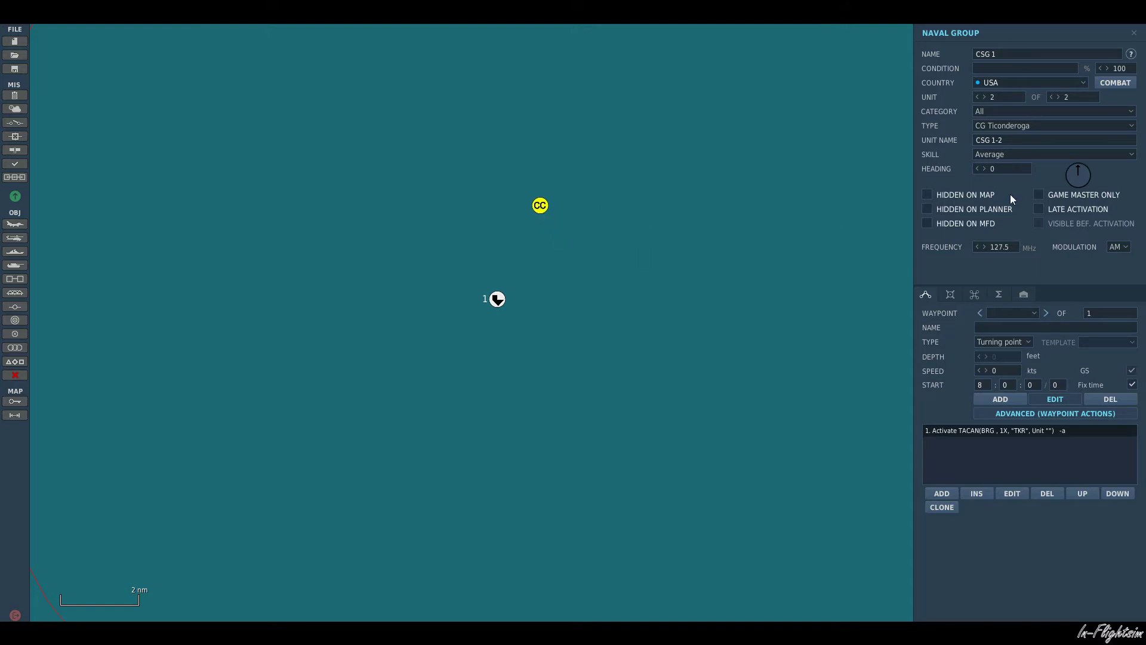
# Add a third ship west of the carrier and a fourth ship of category Destroyer.
pyautogui.click(1057, 96)
pyautogui.moveTo(533, 336)
pyautogui.mouseDown()
pyautogui.moveTo(461, 350)
pyautogui.moveTo(395, 292)
pyautogui.moveTo(361, 339)
pyautogui.mouseUp()
pyautogui.click(1057, 96)
pyautogui.click(1001, 111)
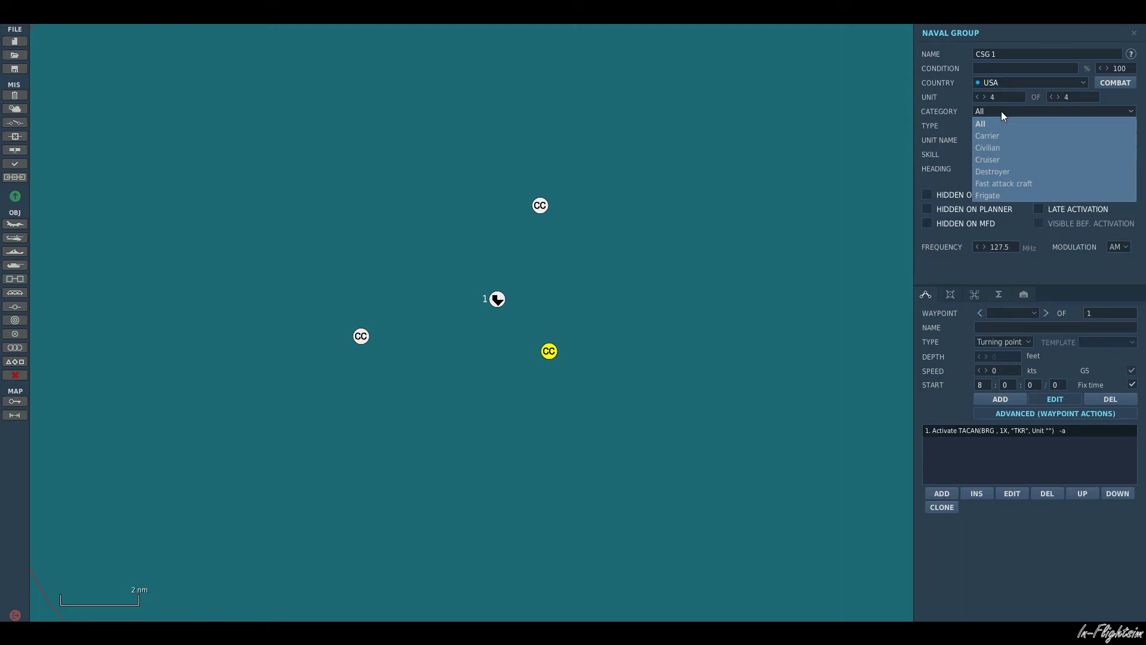
pyautogui.click(1020, 170)
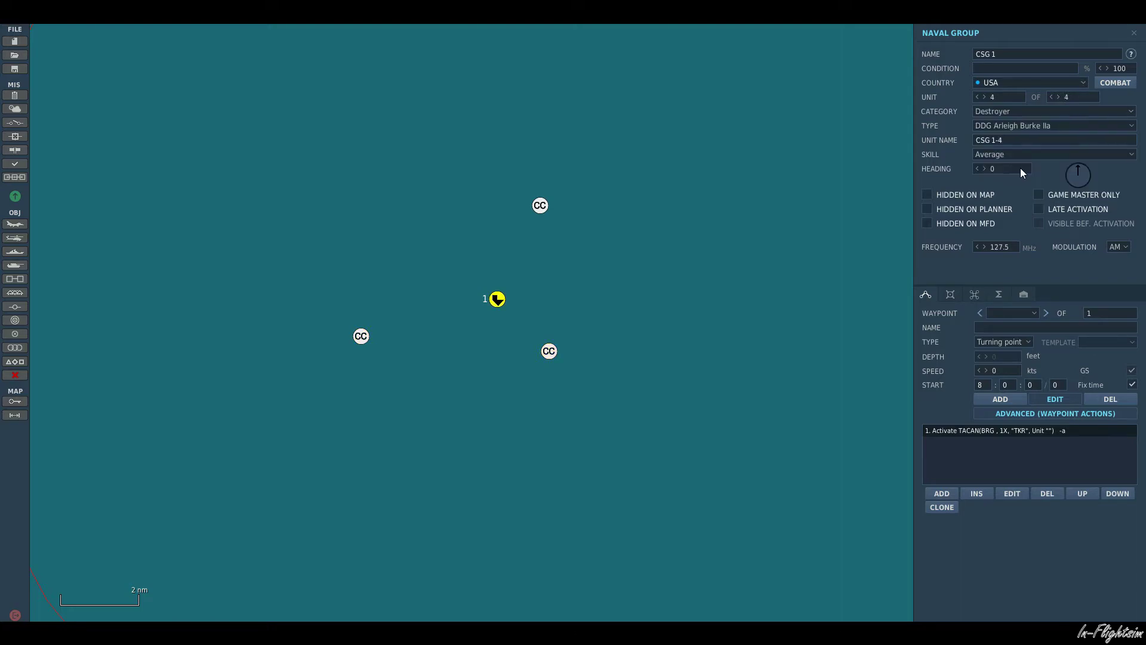
# Move the destroyer north-west of the carrier, add fifth escort CSG 1-5, and select the carrier.
pyautogui.click(952, 295)
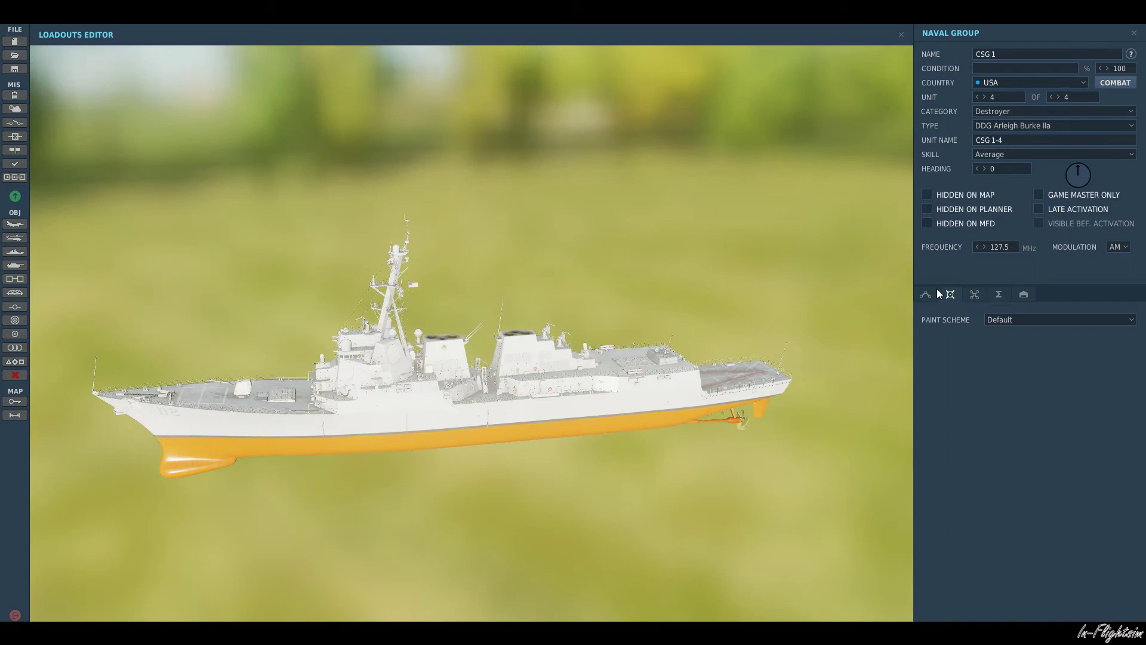
pyautogui.click(935, 292)
pyautogui.moveTo(554, 356); pyautogui.dragTo(391, 203)
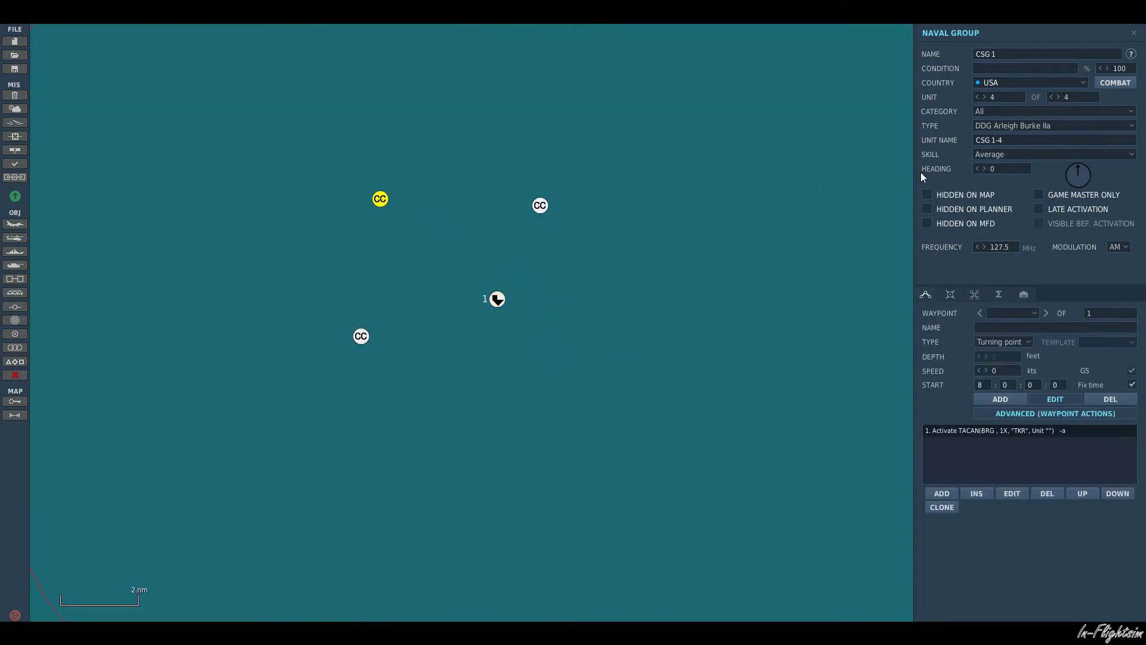
pyautogui.click(1056, 97)
pyautogui.click(500, 300)
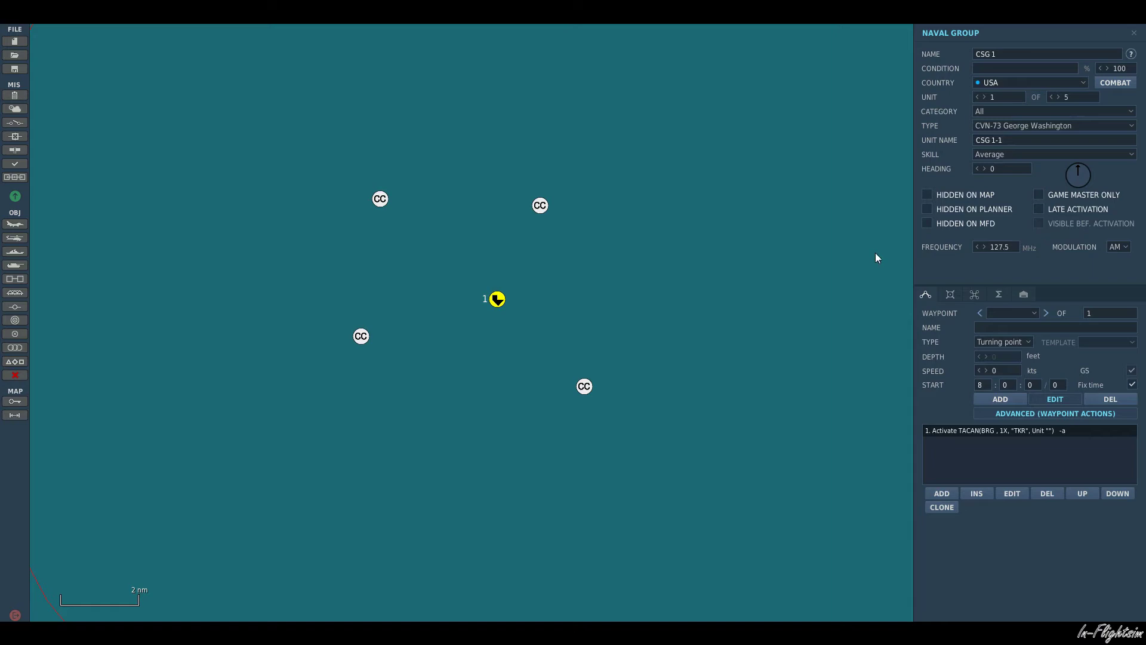
# Add a route waypoint far north-northeast of the carrier for a 27 kts transit.
pyautogui.scroll(-5, 557, 177)
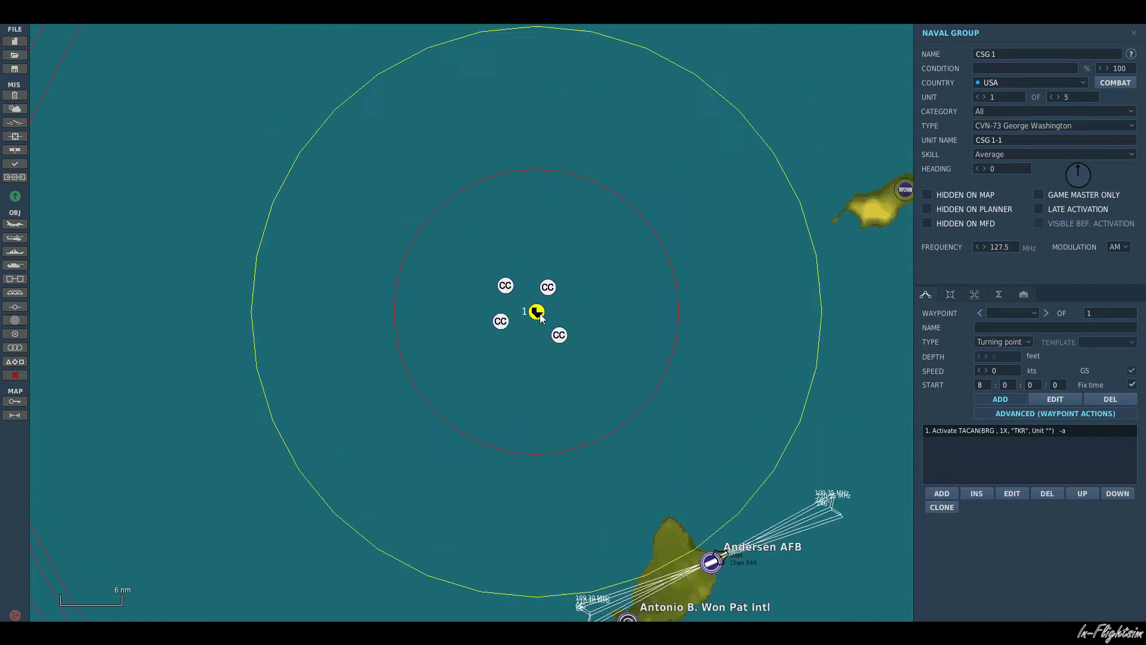
pyautogui.click(664, 98)
pyautogui.moveTo(604, 461); pyautogui.dragTo(618, 313, button='right')
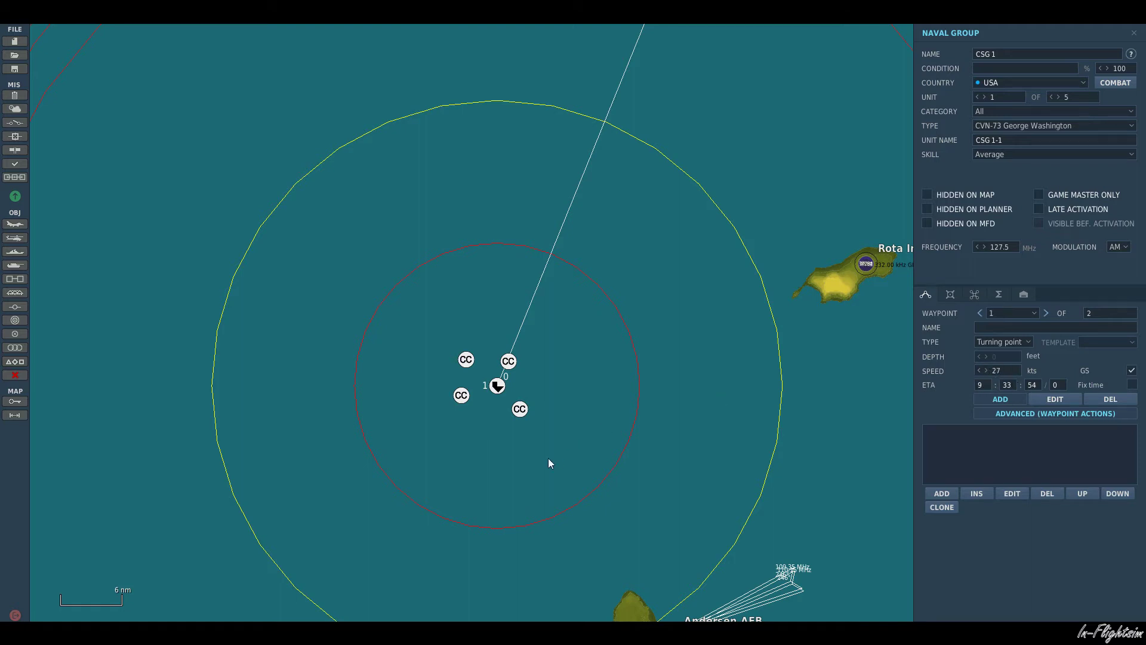
pyautogui.moveTo(550, 463); pyautogui.dragTo(605, 425, button='right')
pyautogui.scroll(5, 549, 385)
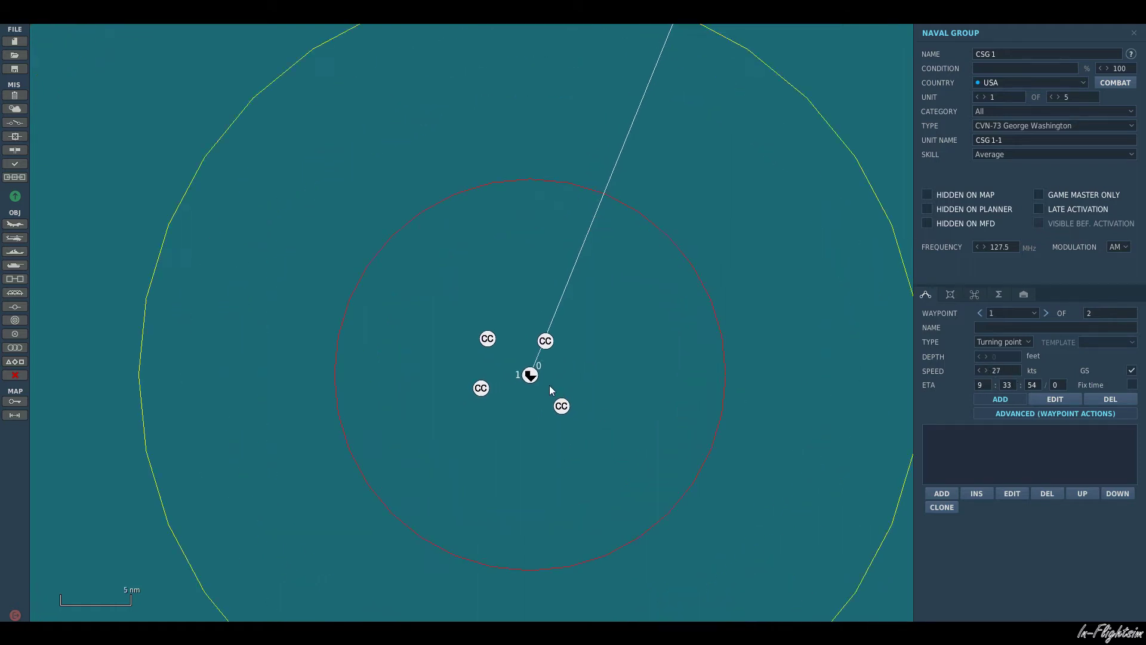
pyautogui.click(980, 313)
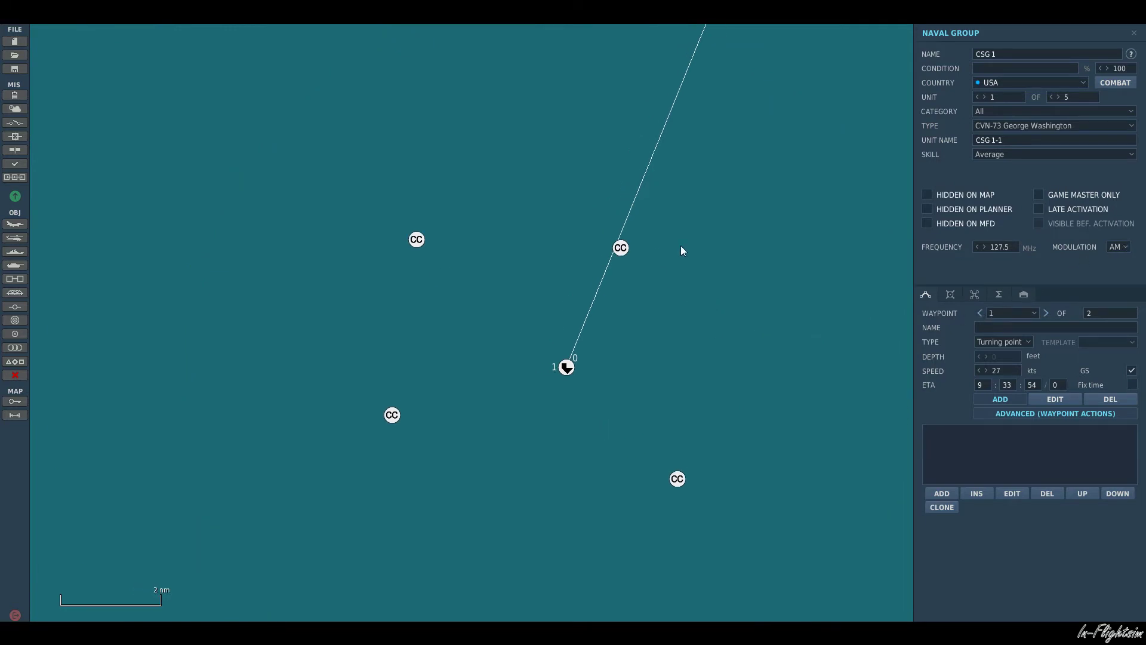
# Spread the escorts wider: cruiser farther northeast, lower escorts farther south and out.
pyautogui.moveTo(624, 248); pyautogui.dragTo(673, 203)
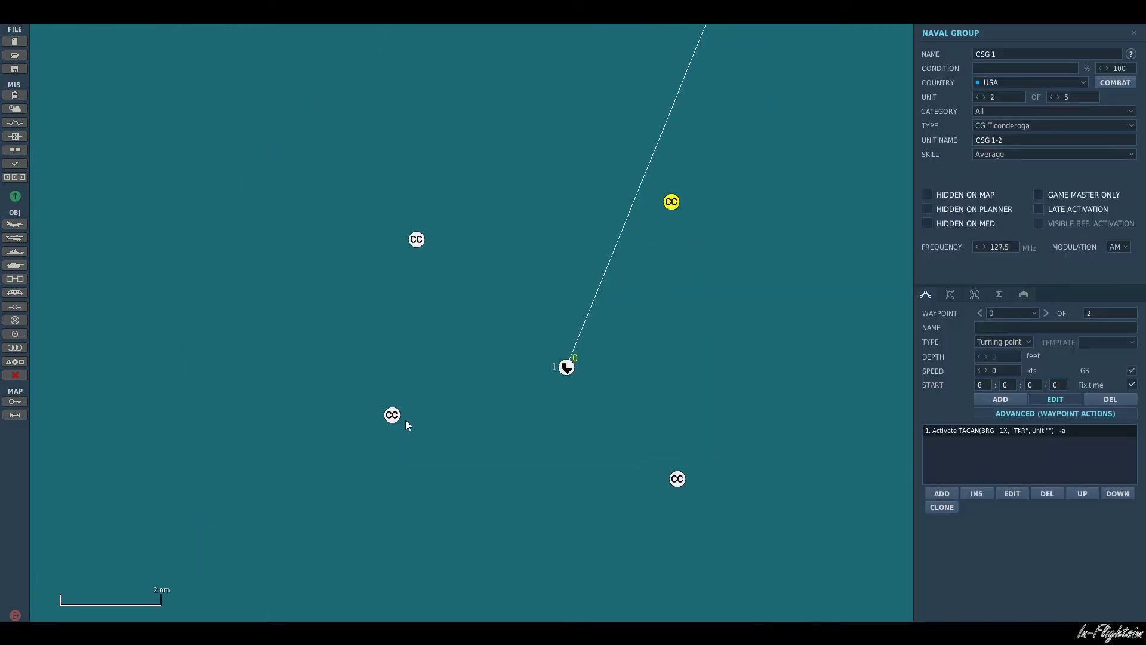
pyautogui.moveTo(395, 417); pyautogui.dragTo(393, 491)
pyautogui.moveTo(678, 480); pyautogui.dragTo(735, 456)
pyautogui.moveTo(435, 268); pyautogui.dragTo(431, 268)
pyautogui.click(667, 357)
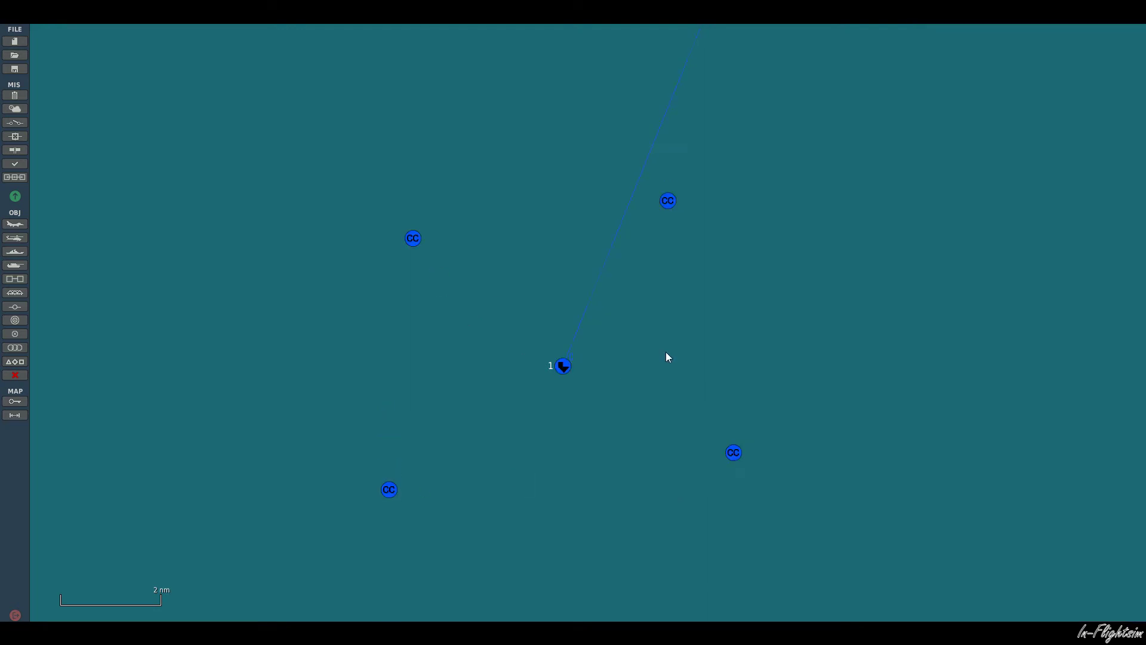
# Set the carrier's Activate TACAN action to channel 44X, callsign CV73, unit CSG 1-1.
pyautogui.click(563, 366)
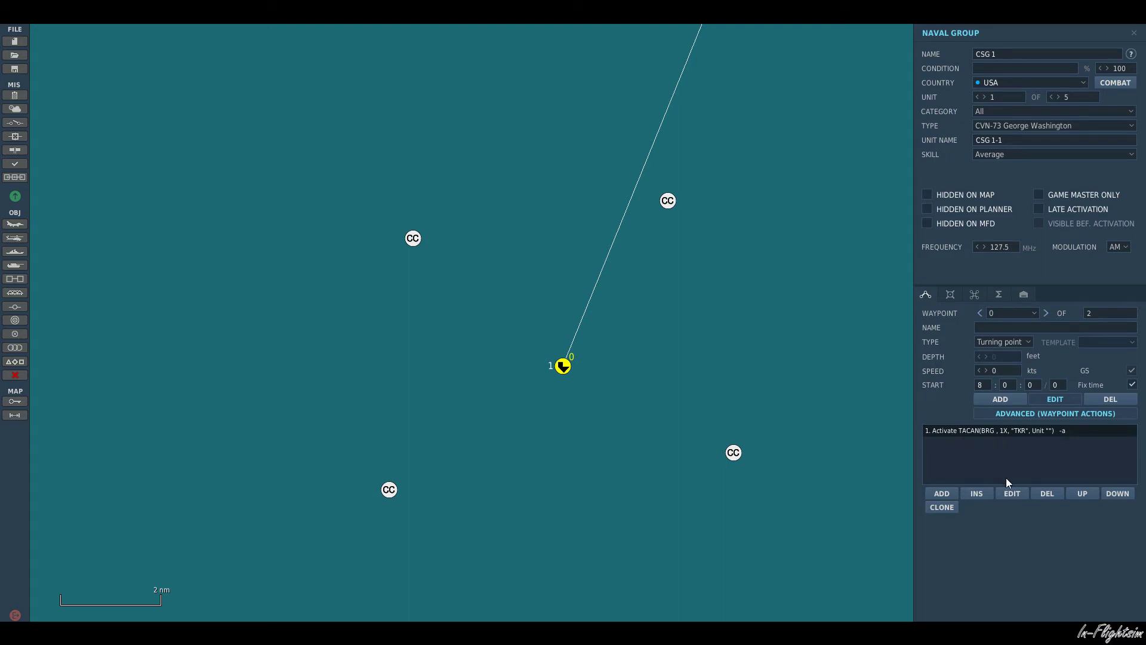
pyautogui.click(1015, 493)
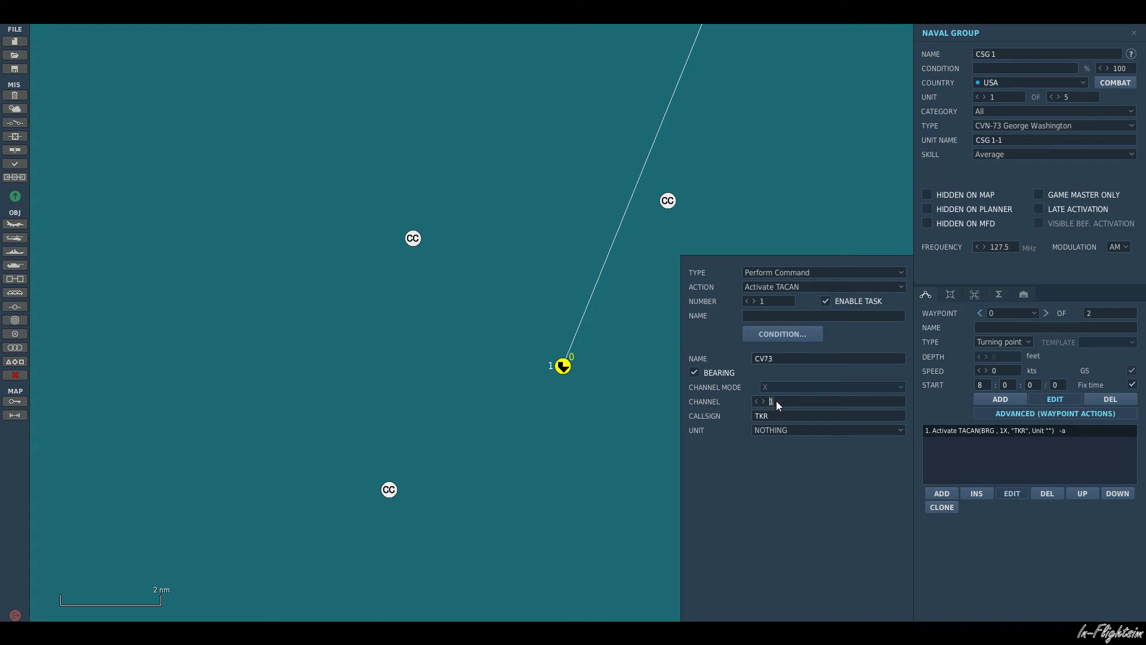
pyautogui.write('4')
pyautogui.write('CV')
pyautogui.write('73')
pyautogui.click(757, 428)
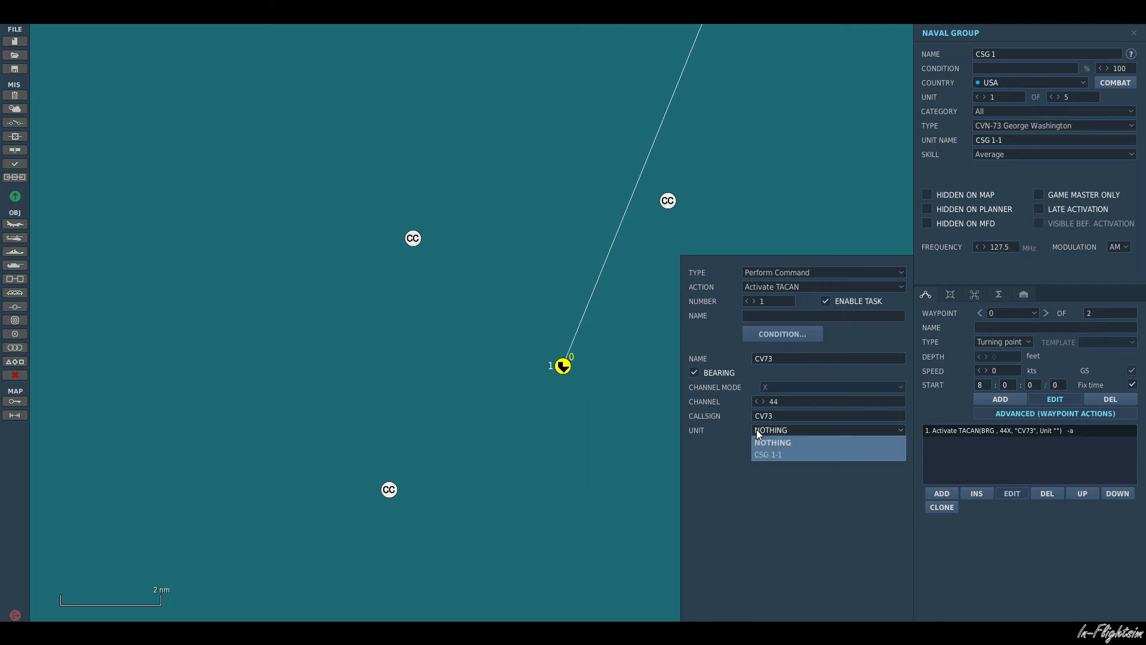
pyautogui.click(775, 455)
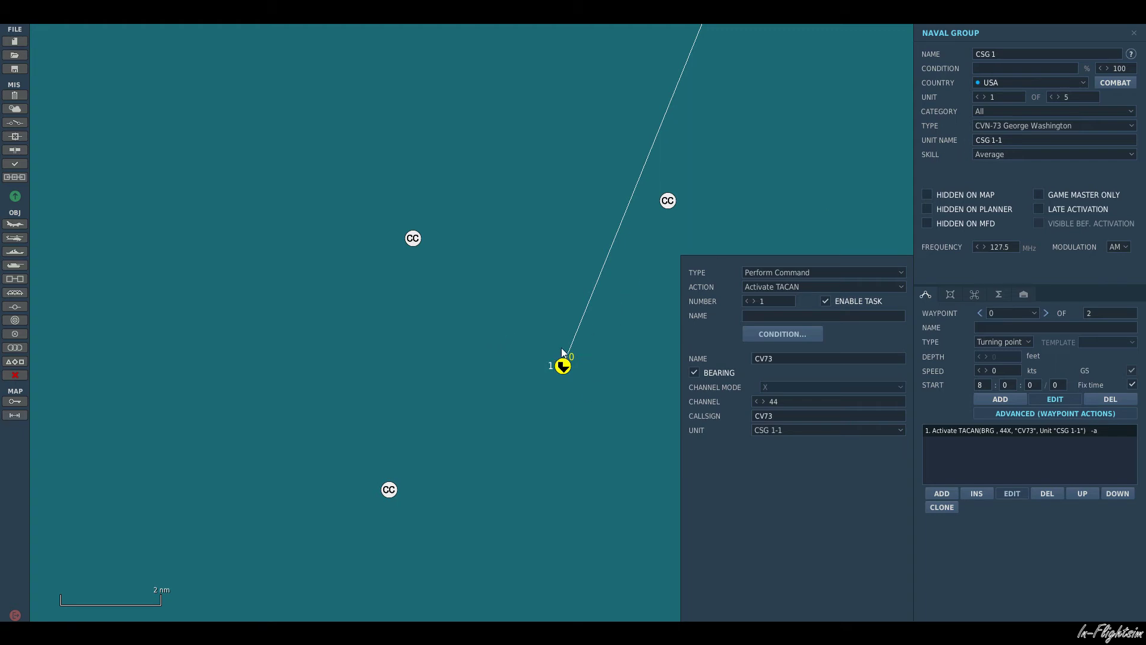
# Add a Perform Command action, Activate ICLS channel 1, on unit CSG 1-1.
pyautogui.click(1017, 493)
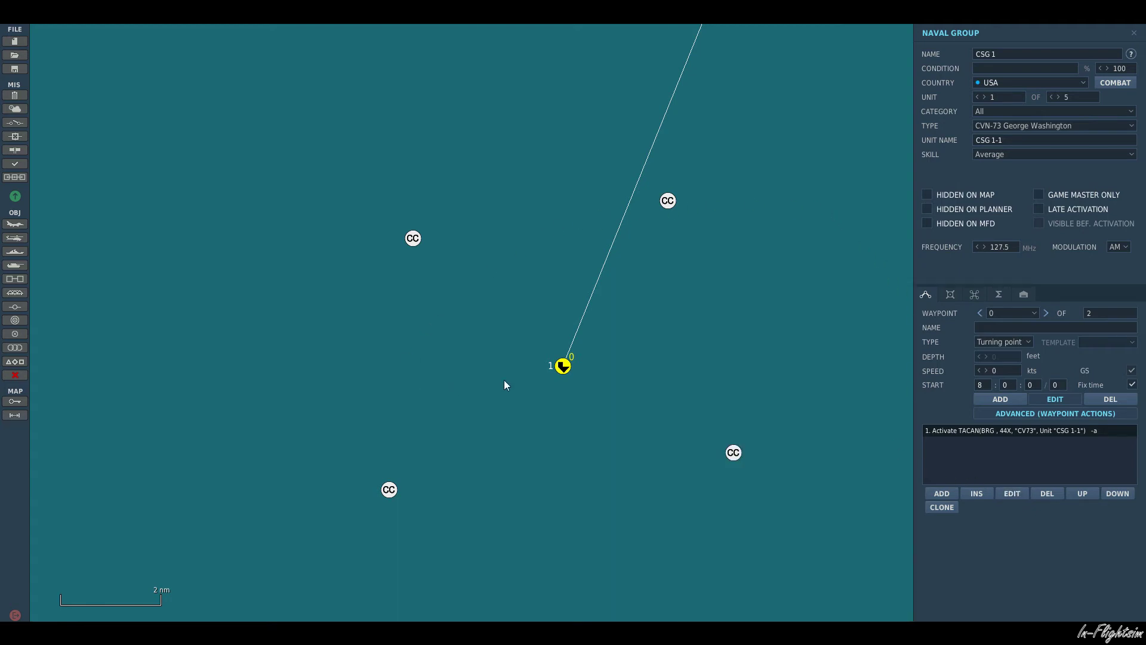
pyautogui.click(942, 493)
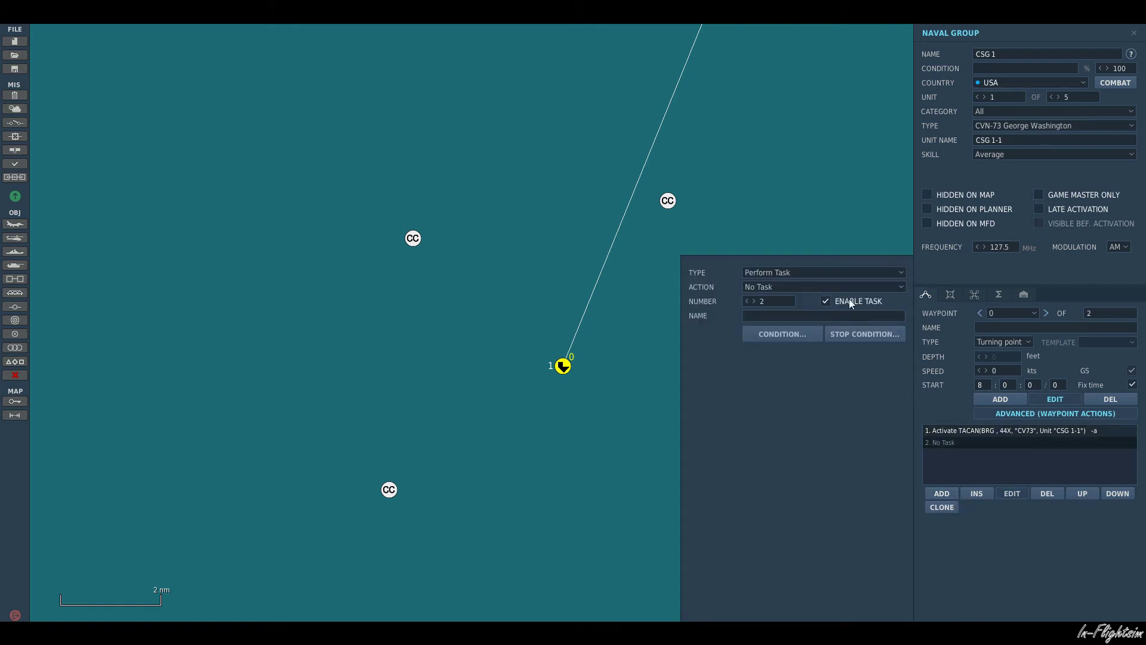
pyautogui.click(863, 272)
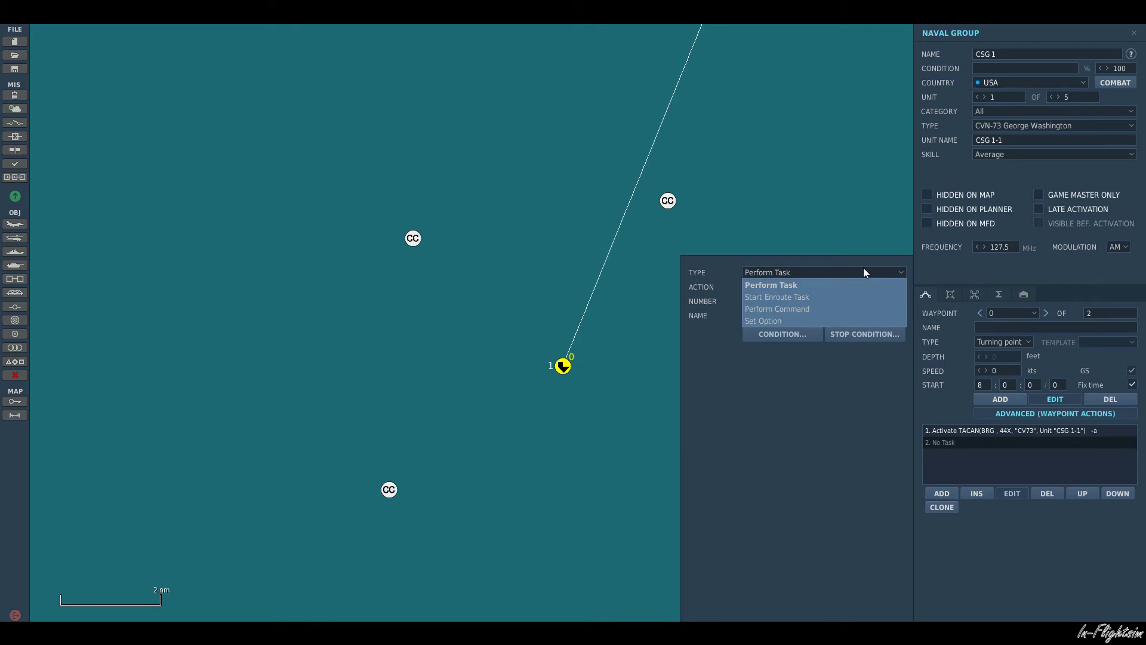
pyautogui.click(794, 308)
pyautogui.click(794, 287)
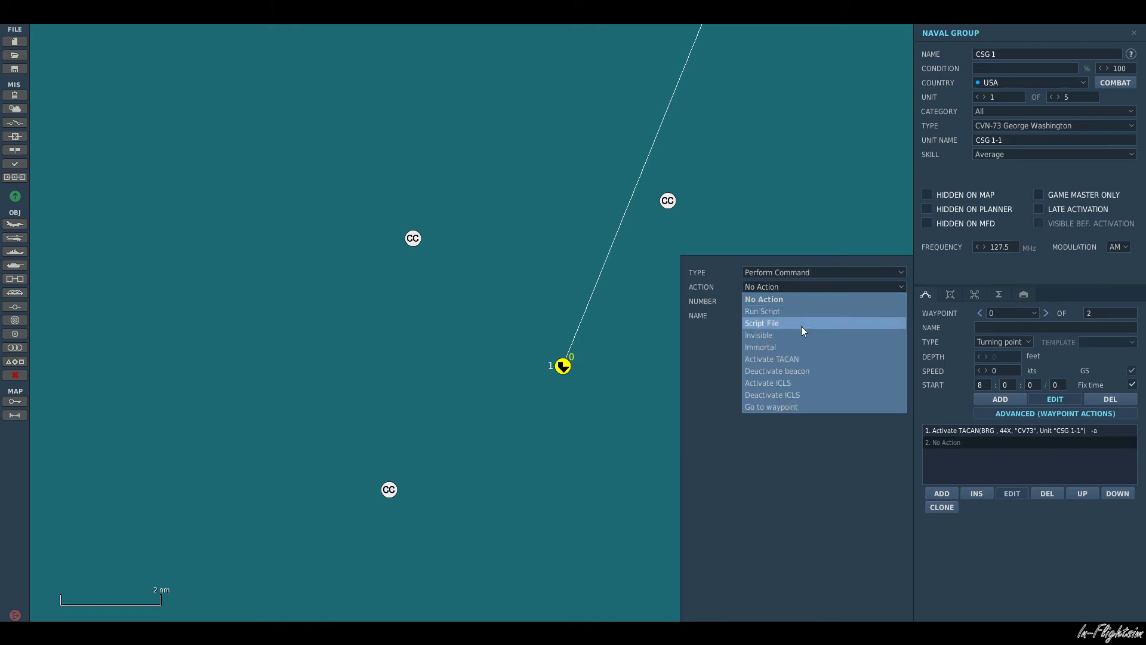
pyautogui.click(801, 385)
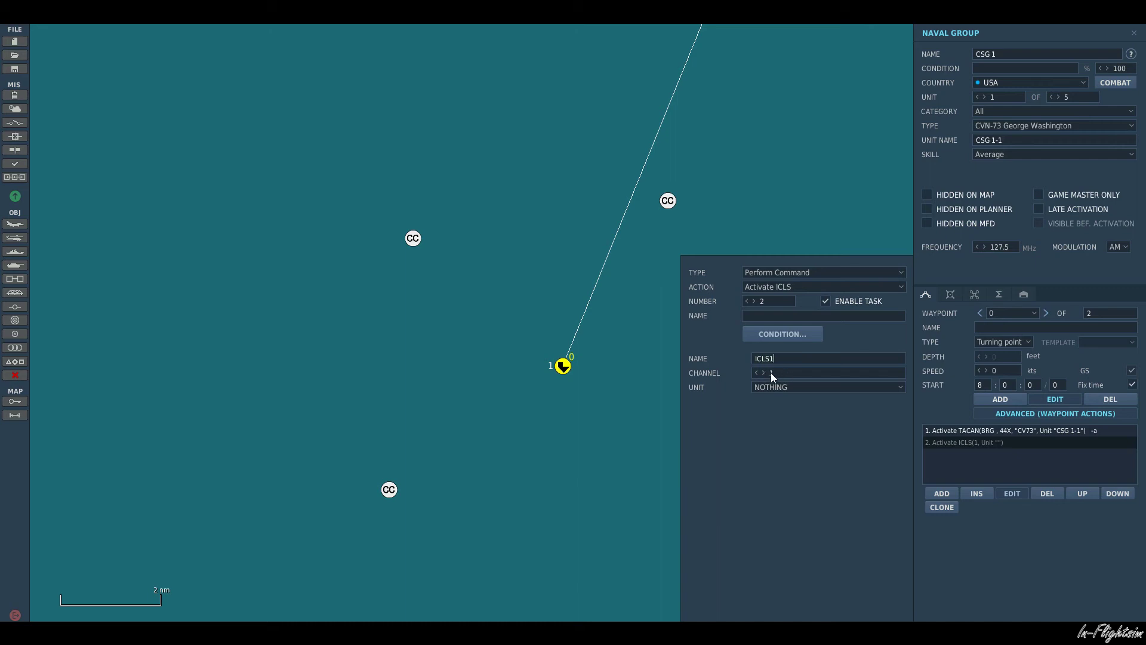
pyautogui.click(774, 385)
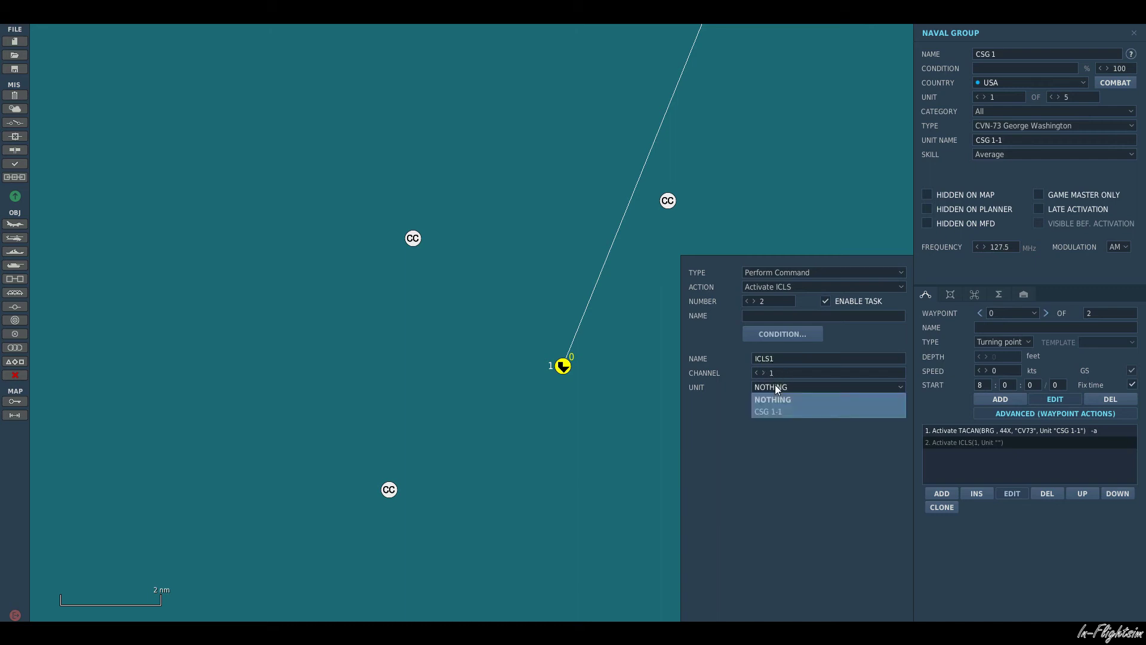
pyautogui.click(806, 412)
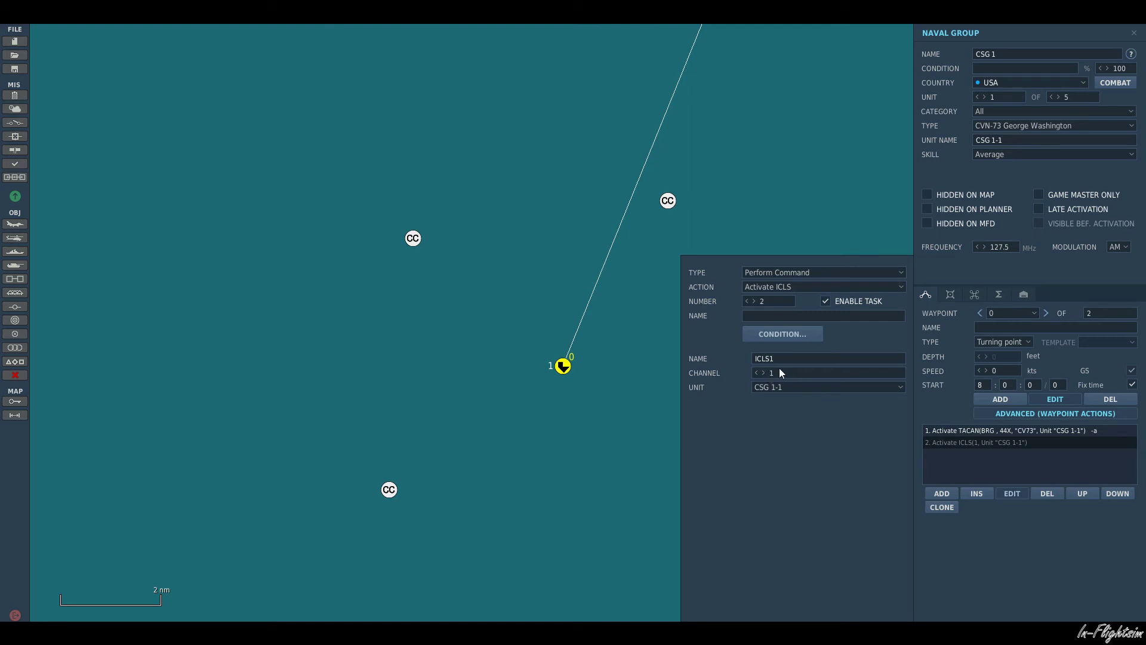
# Move the top and lower-right escorts farther north and the lower-left escort farther south.
pyautogui.click(1007, 496)
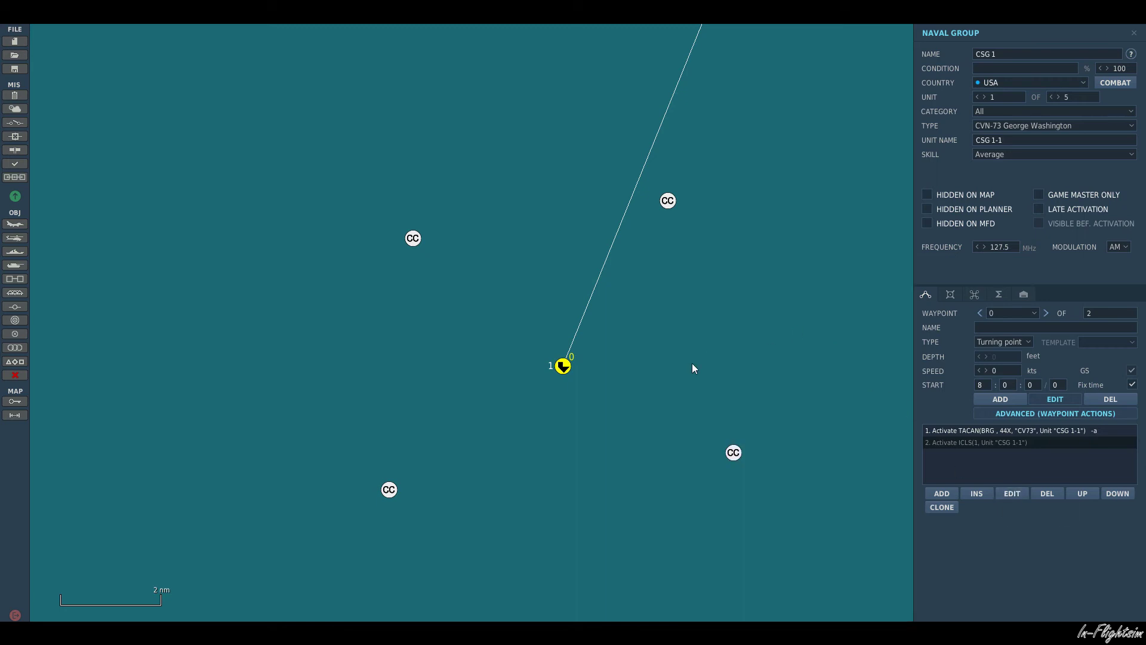
pyautogui.moveTo(693, 363); pyautogui.dragTo(621, 343, button='right')
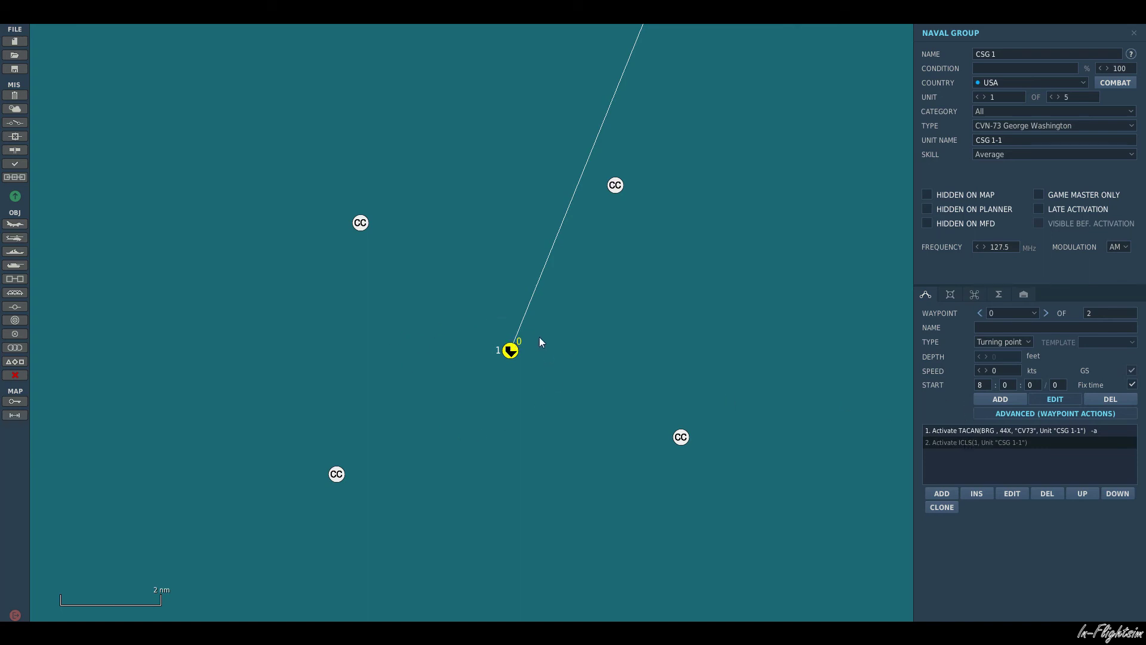
pyautogui.click(525, 342)
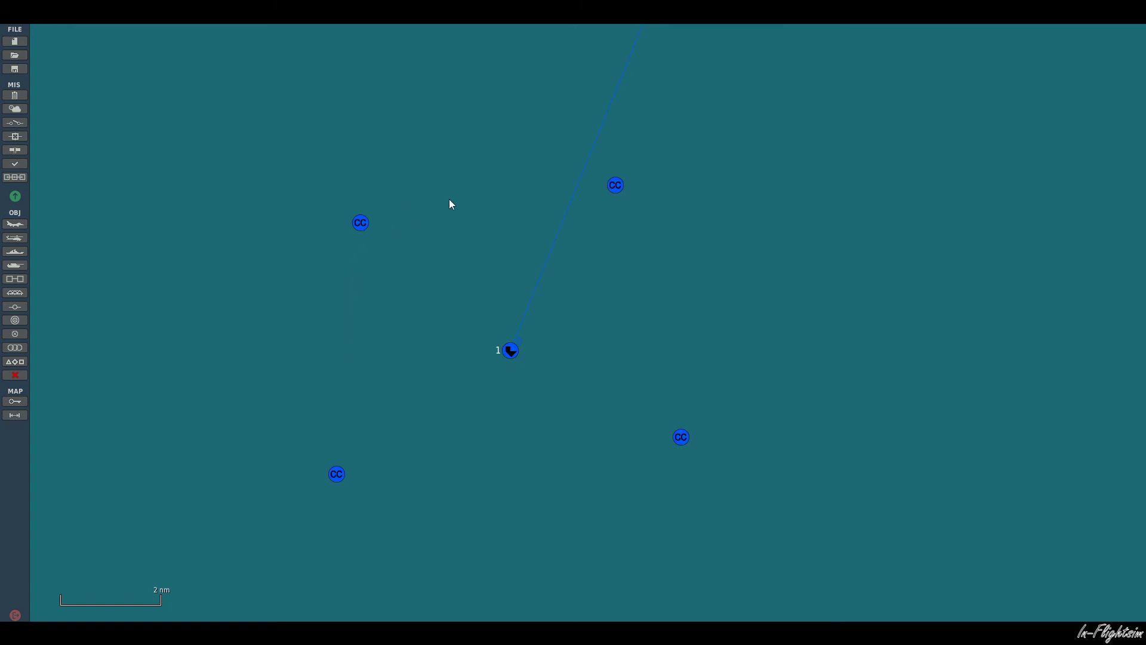
pyautogui.moveTo(614, 185); pyautogui.dragTo(617, 164)
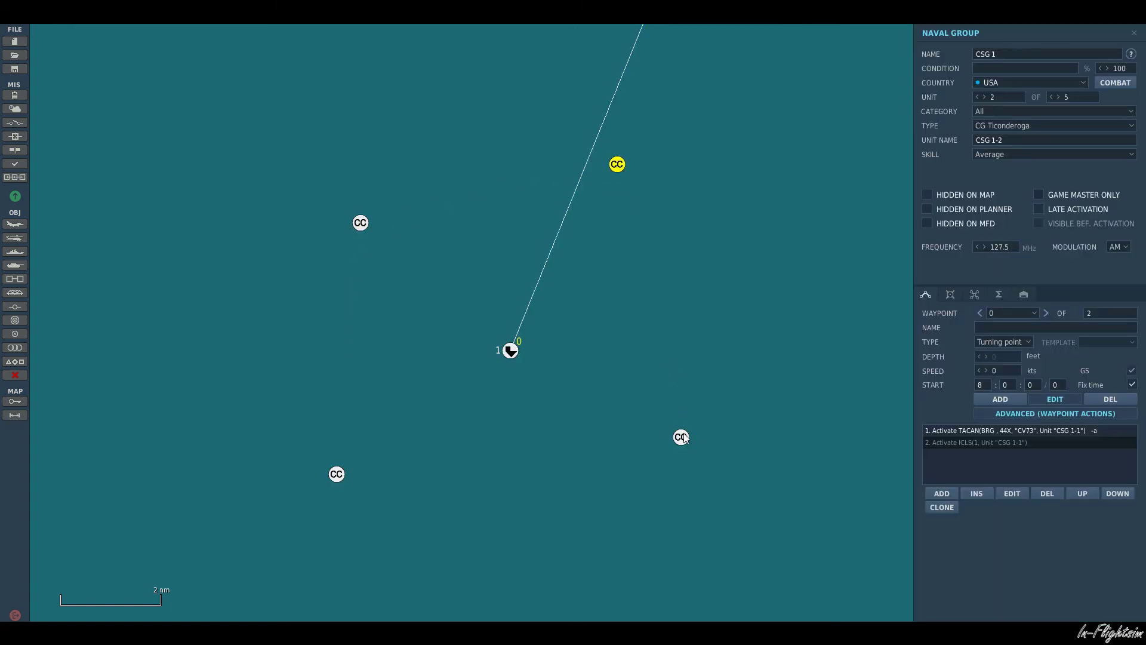
pyautogui.moveTo(680, 436); pyautogui.dragTo(686, 391)
pyautogui.moveTo(336, 474); pyautogui.dragTo(381, 494)
pyautogui.click(202, 366)
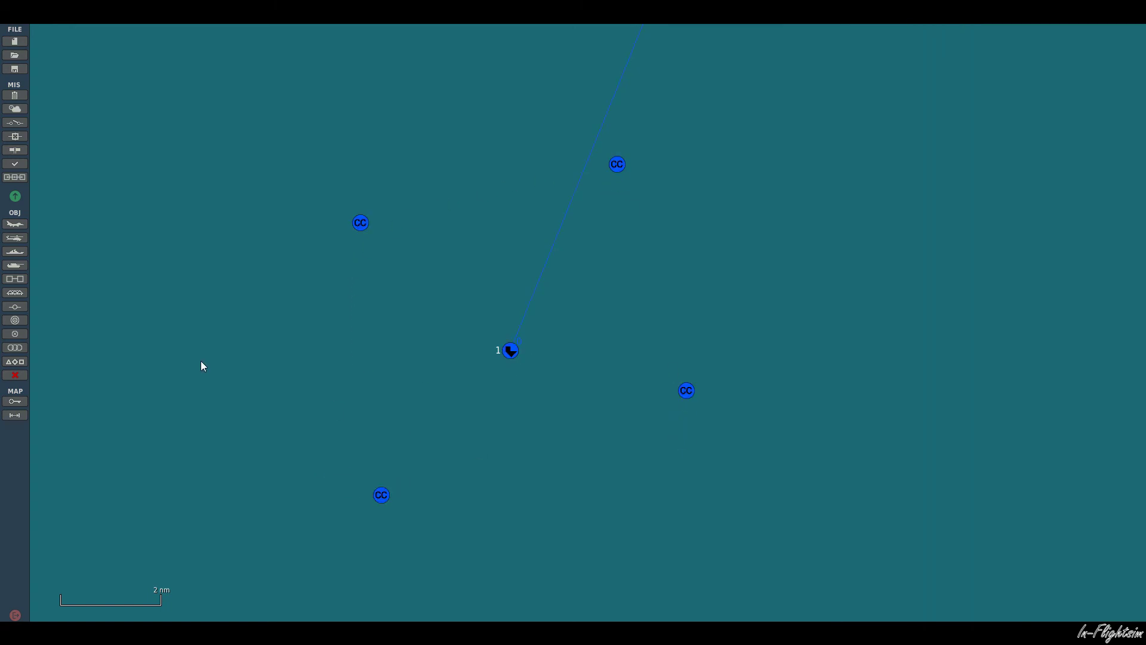